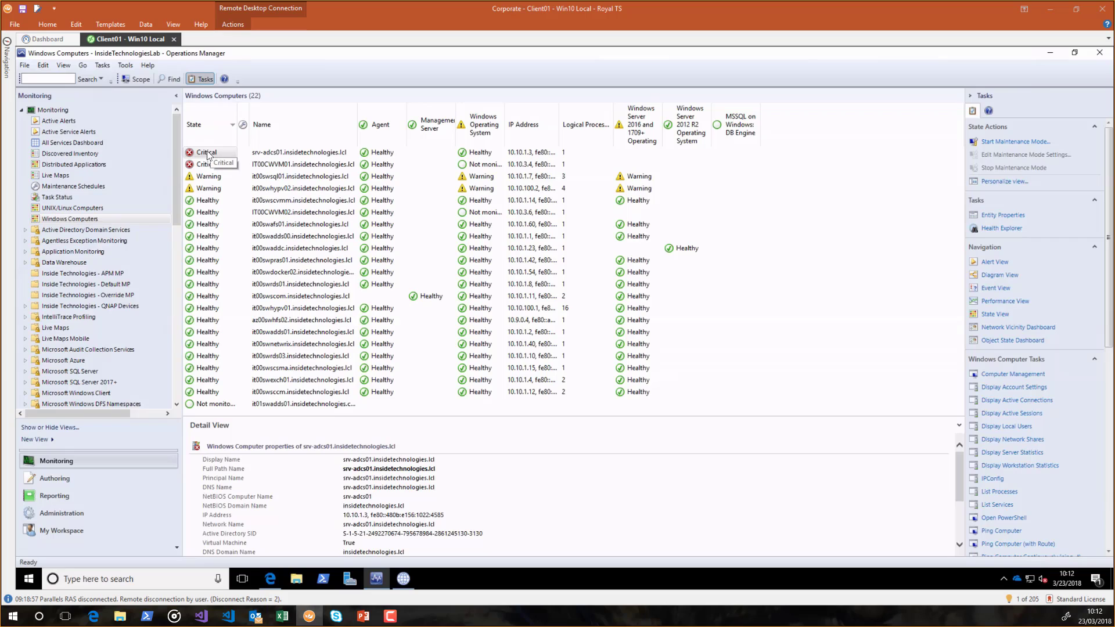
pyautogui.rightClick(208, 152)
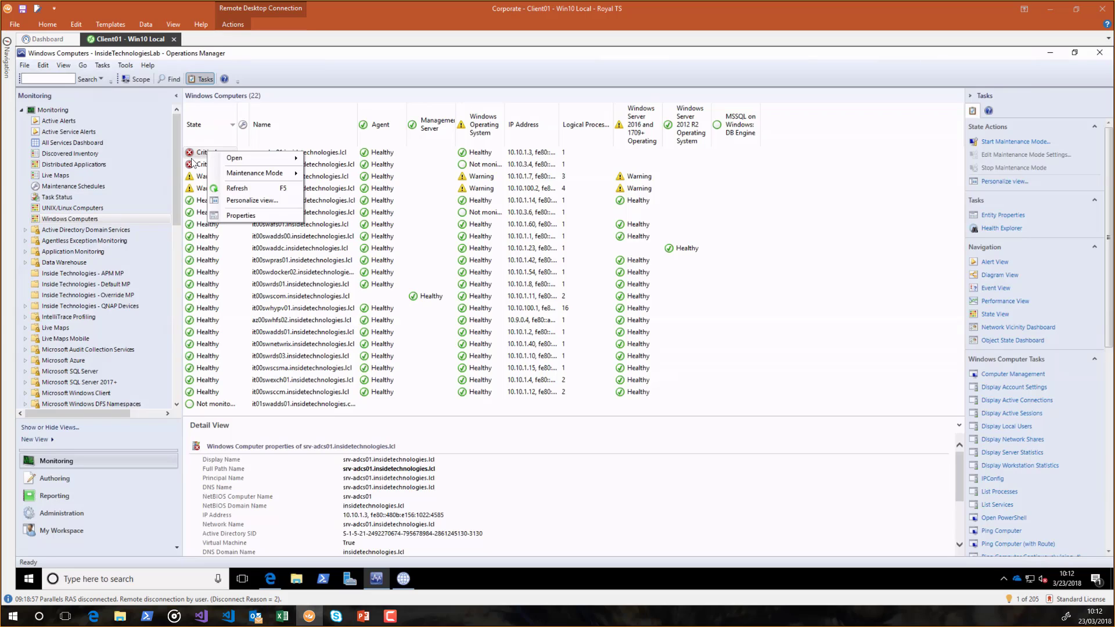
pyautogui.click(192, 165)
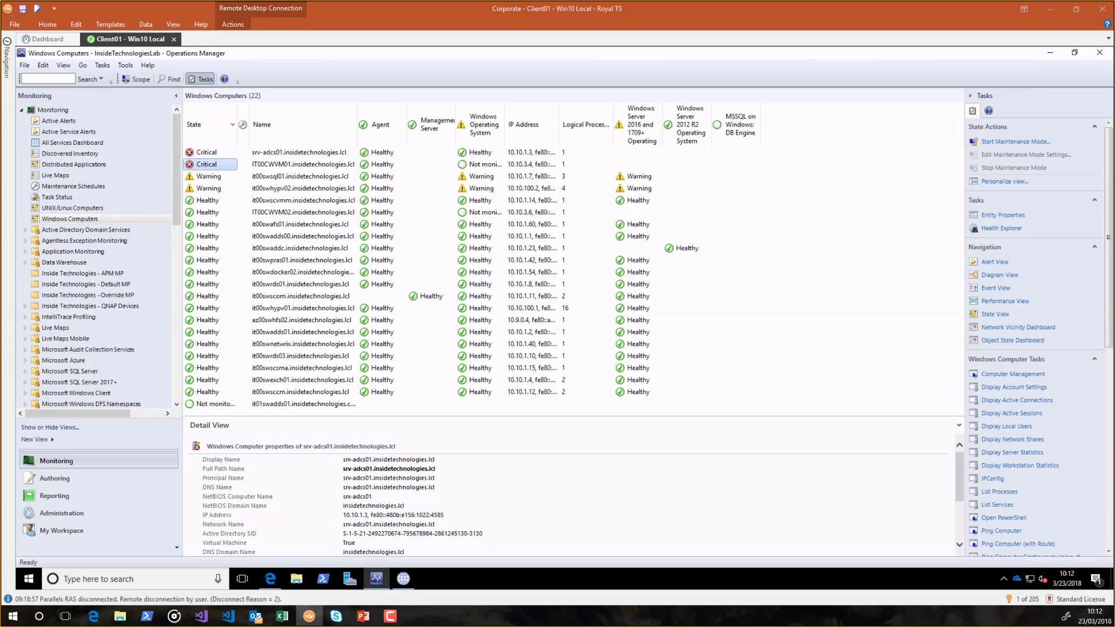
pyautogui.rightClick(192, 164)
pyautogui.moveTo(221, 168)
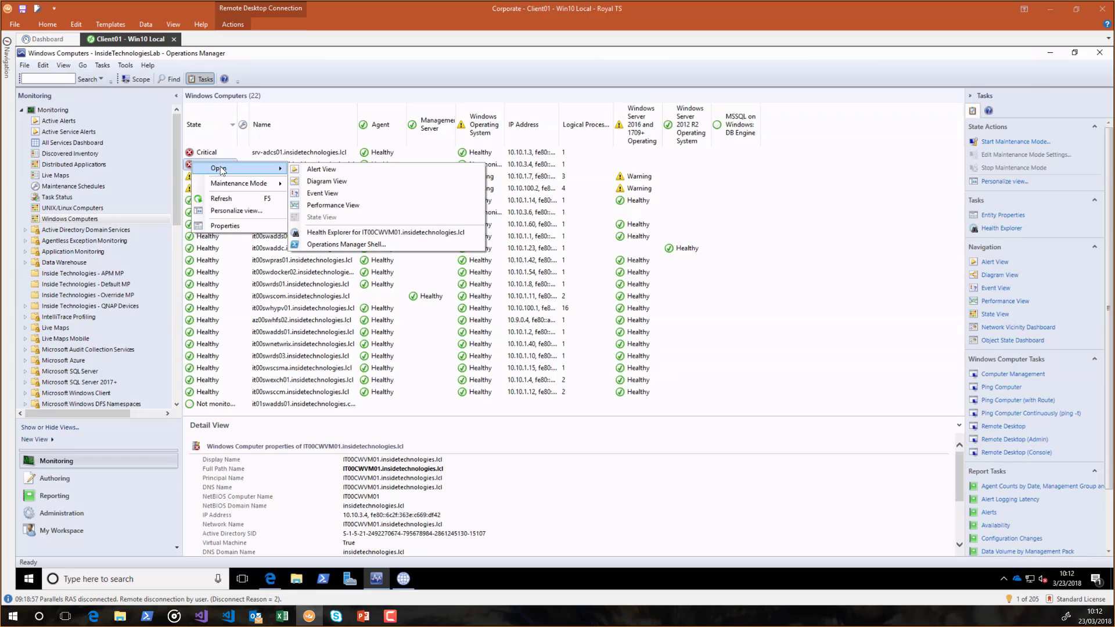
pyautogui.click(406, 236)
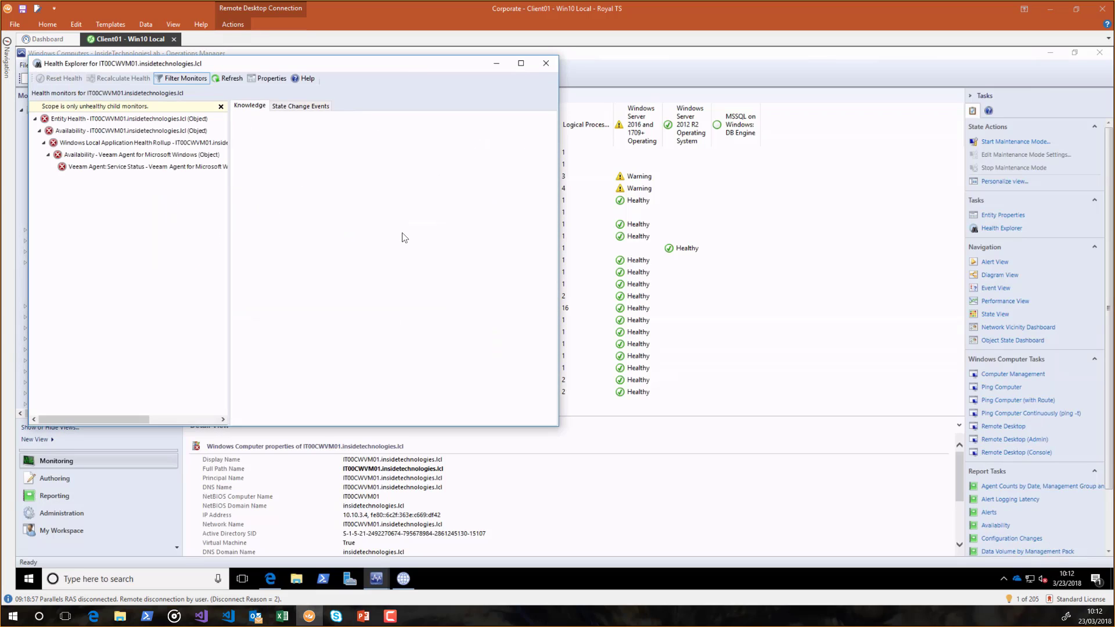
pyautogui.click(149, 167)
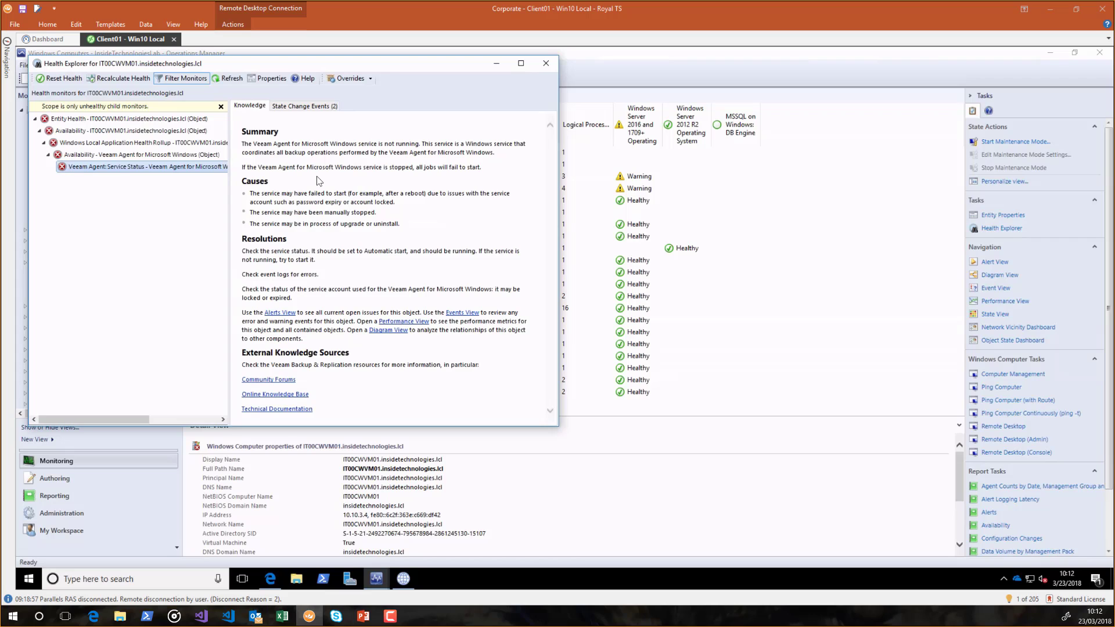
pyautogui.click(546, 63)
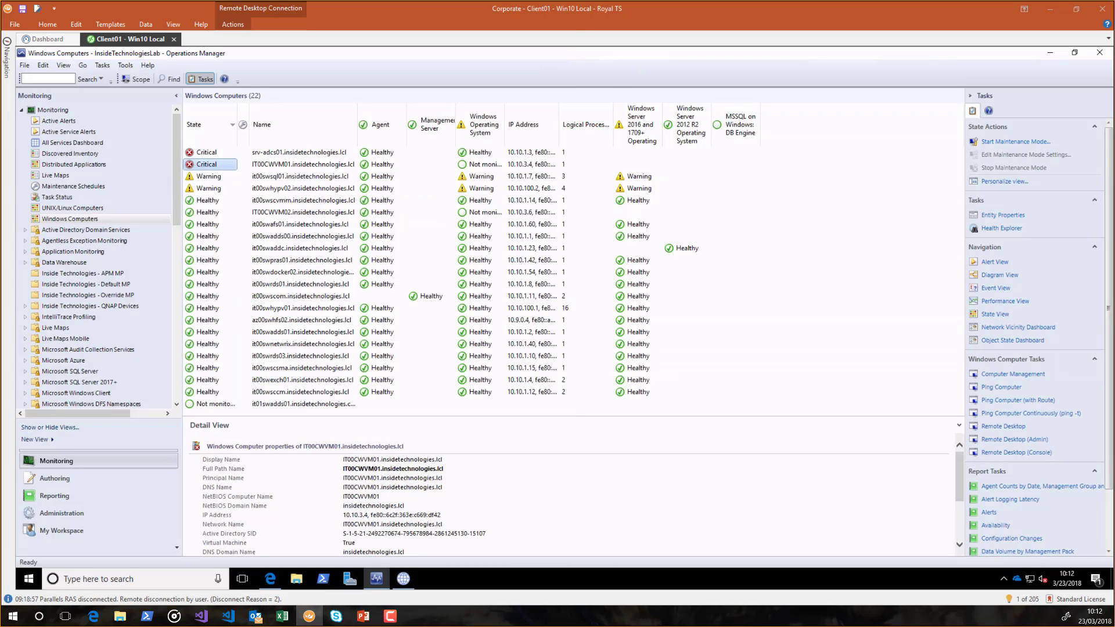
pyautogui.click(207, 177)
pyautogui.rightClick(206, 177)
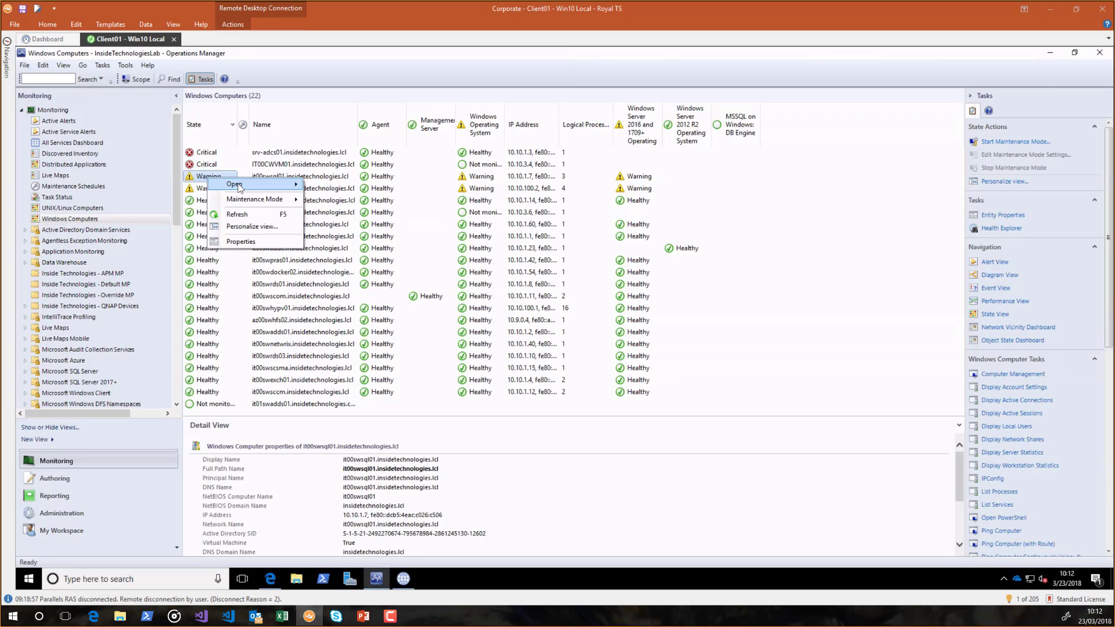
pyautogui.moveTo(238, 185)
pyautogui.click(363, 253)
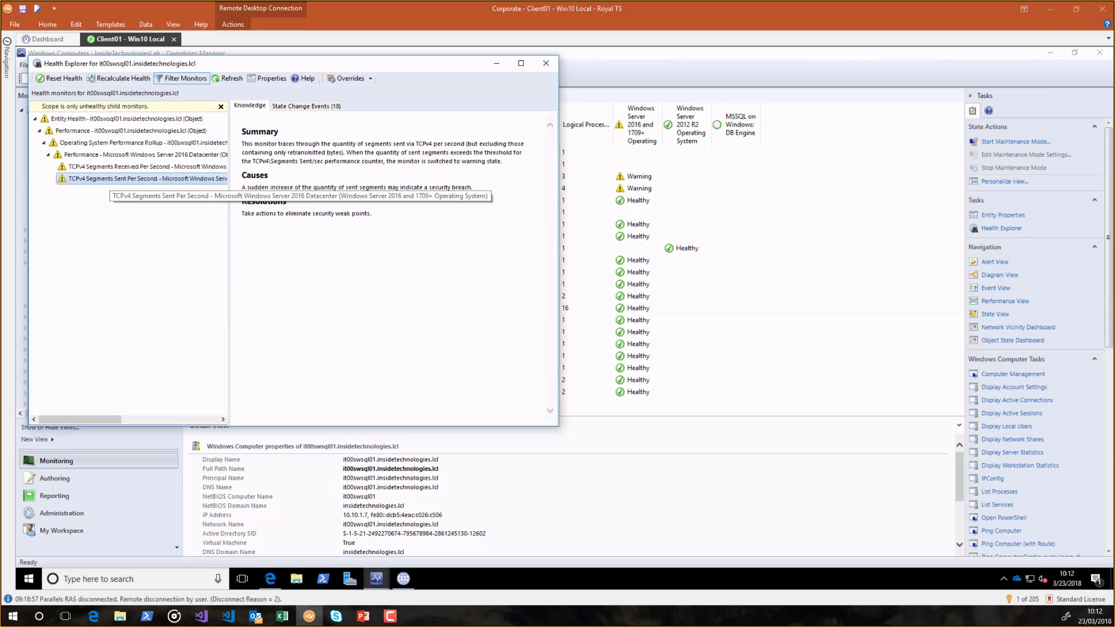
pyautogui.moveTo(254, 145); pyautogui.dragTo(388, 189)
pyautogui.click(388, 189)
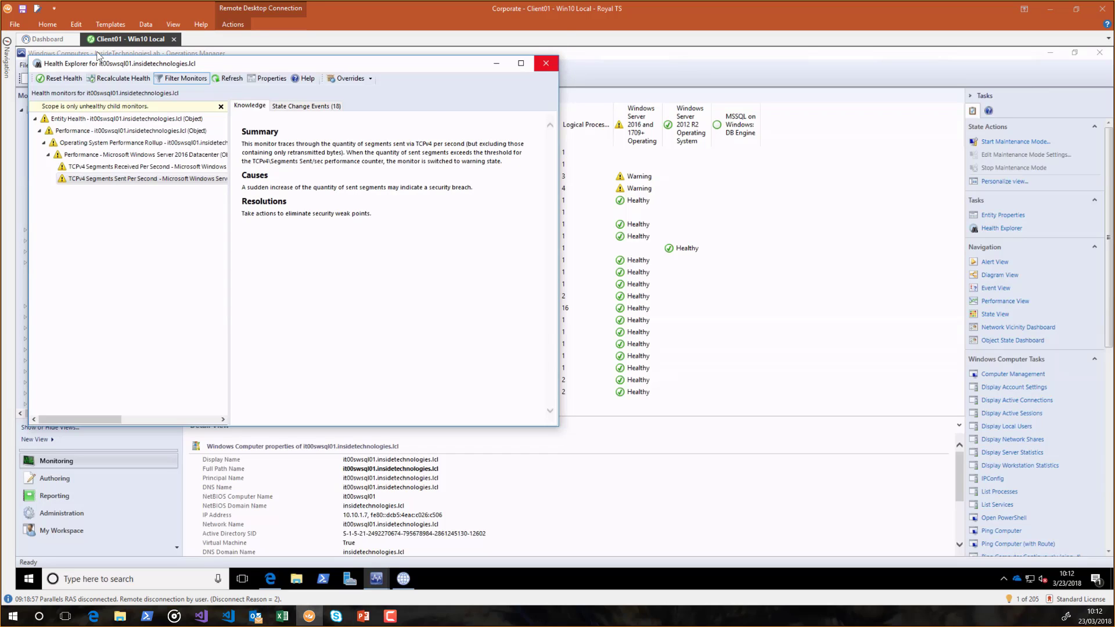
pyautogui.click(540, 68)
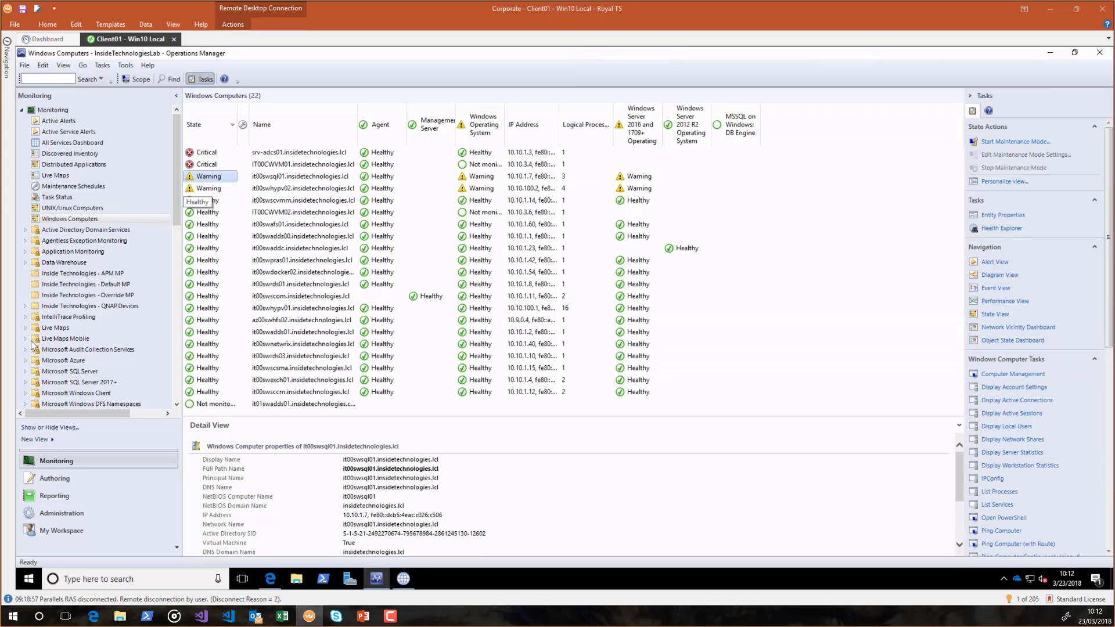
# Step: Open SQL Server 2016 Database Engines, widen its Path column, then list the 38 healthy databases
pyautogui.click(25, 371)
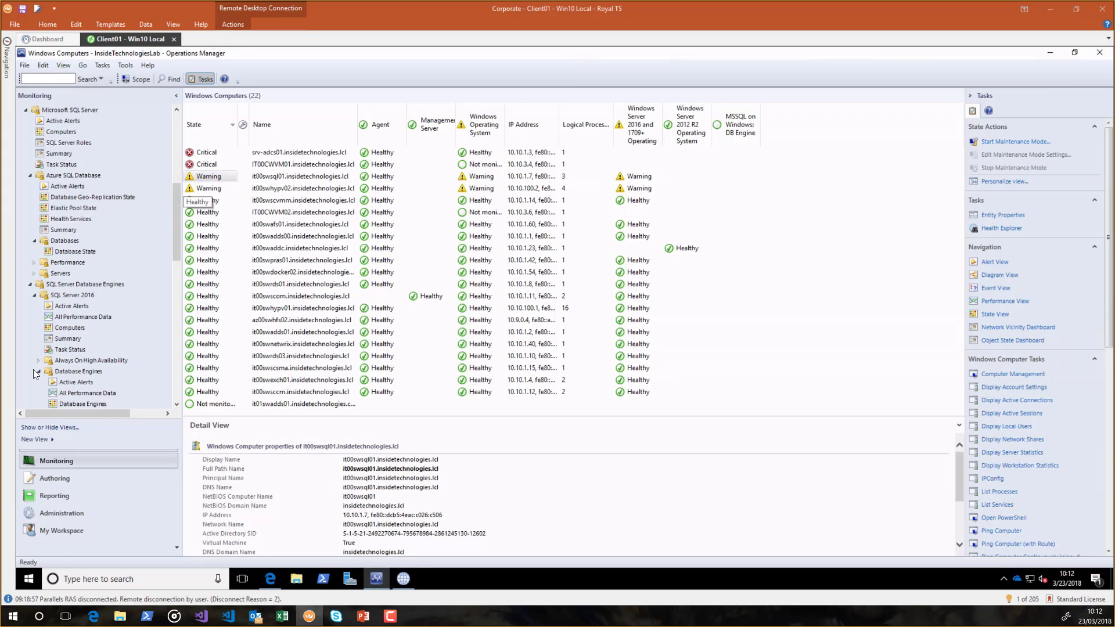
pyautogui.scroll(-1, 34, 369)
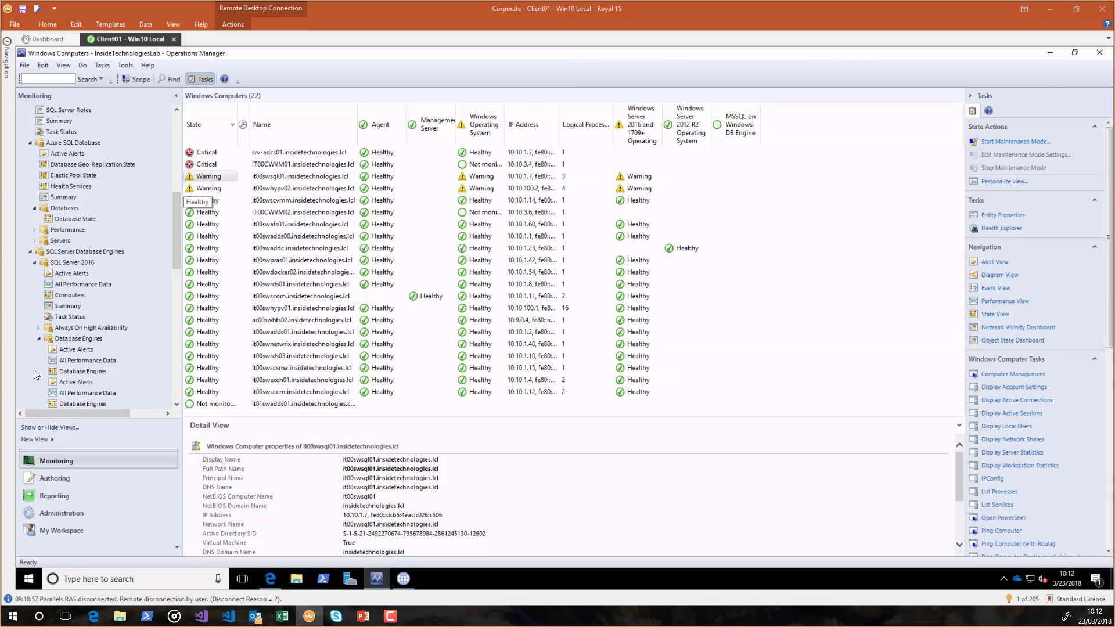
pyautogui.click(83, 372)
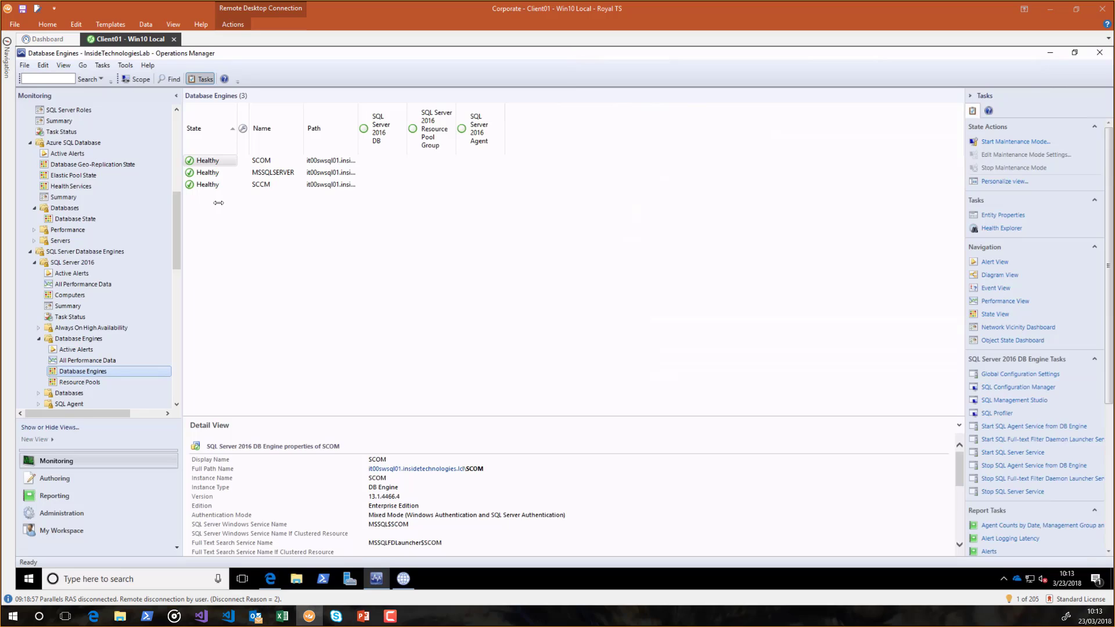
pyautogui.moveTo(358, 112); pyautogui.dragTo(403, 111)
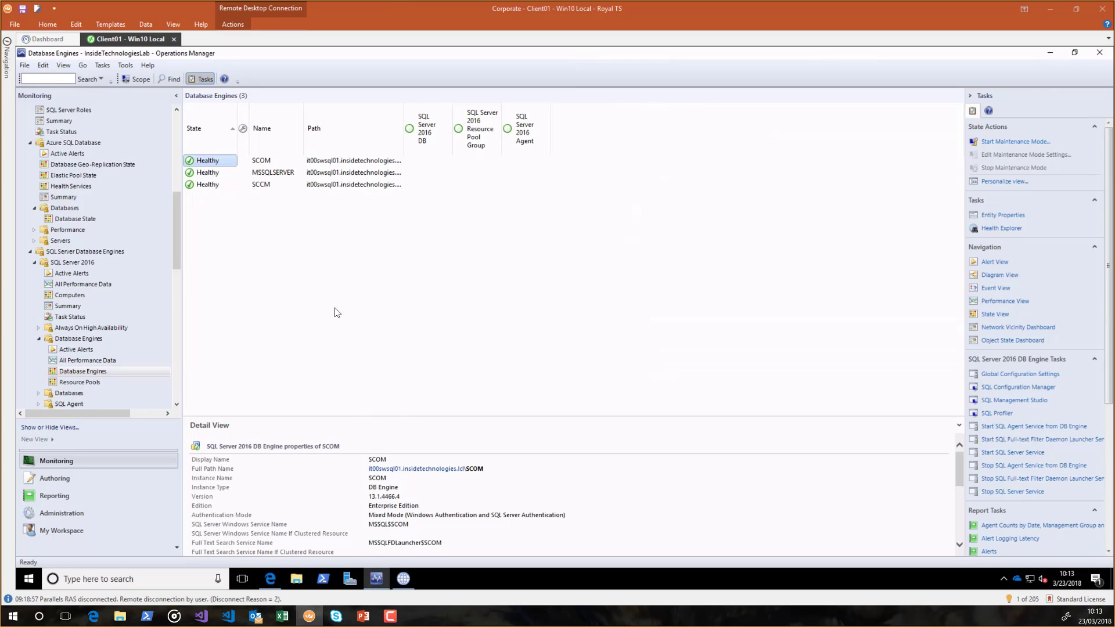
pyautogui.click(39, 394)
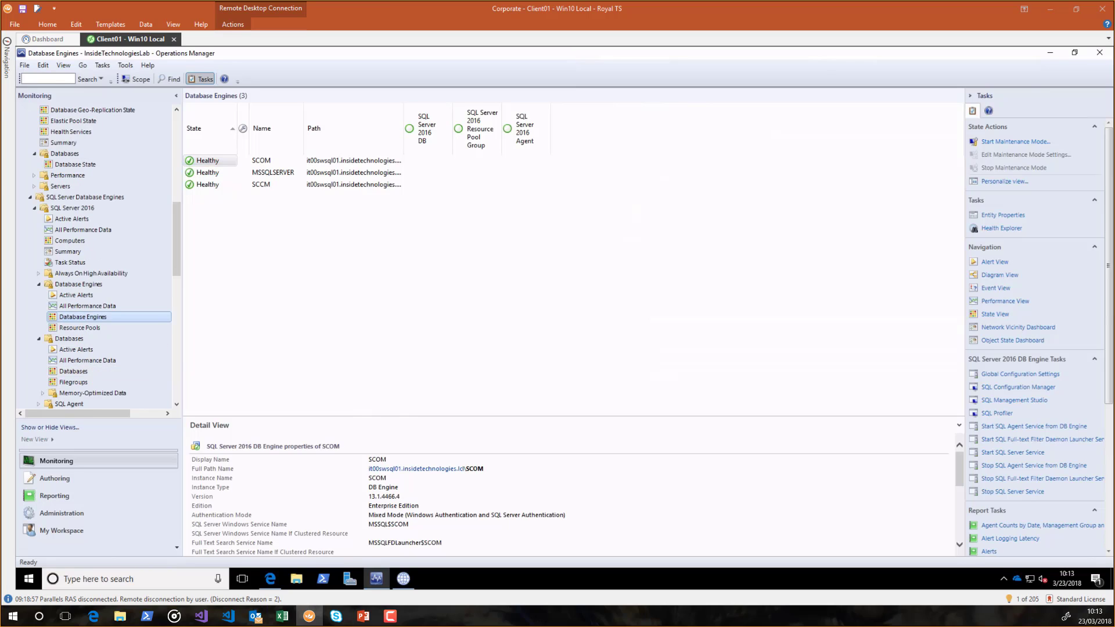
pyautogui.click(71, 371)
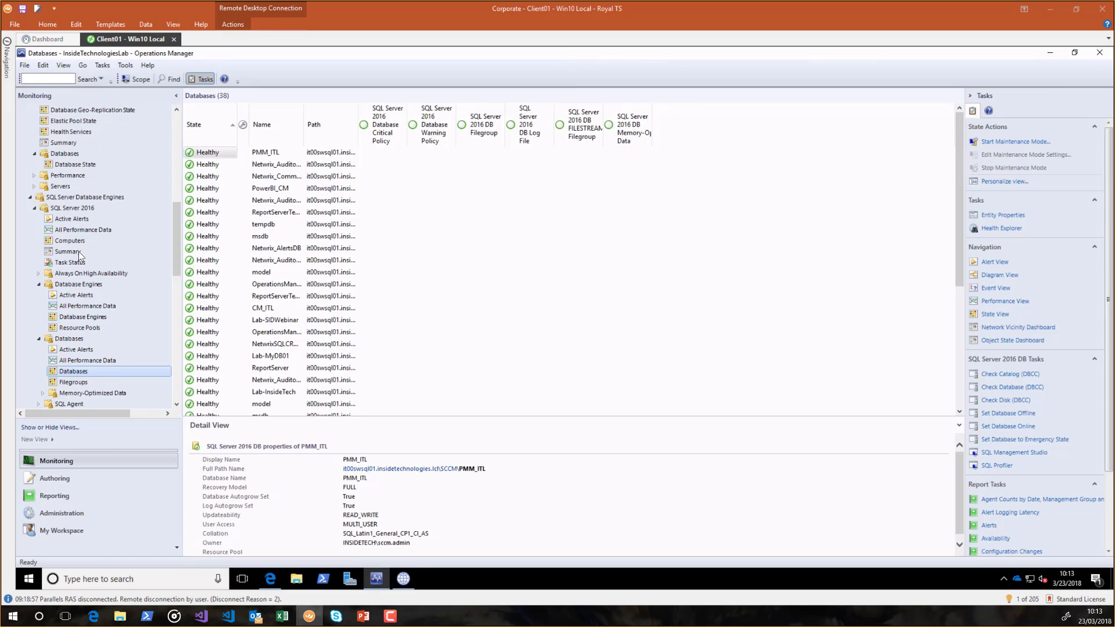
# Step: Open the SQL Server 2016 Summary dashboard and expand Instances: 3 of 3 healthy, zero alerts
pyautogui.click(79, 253)
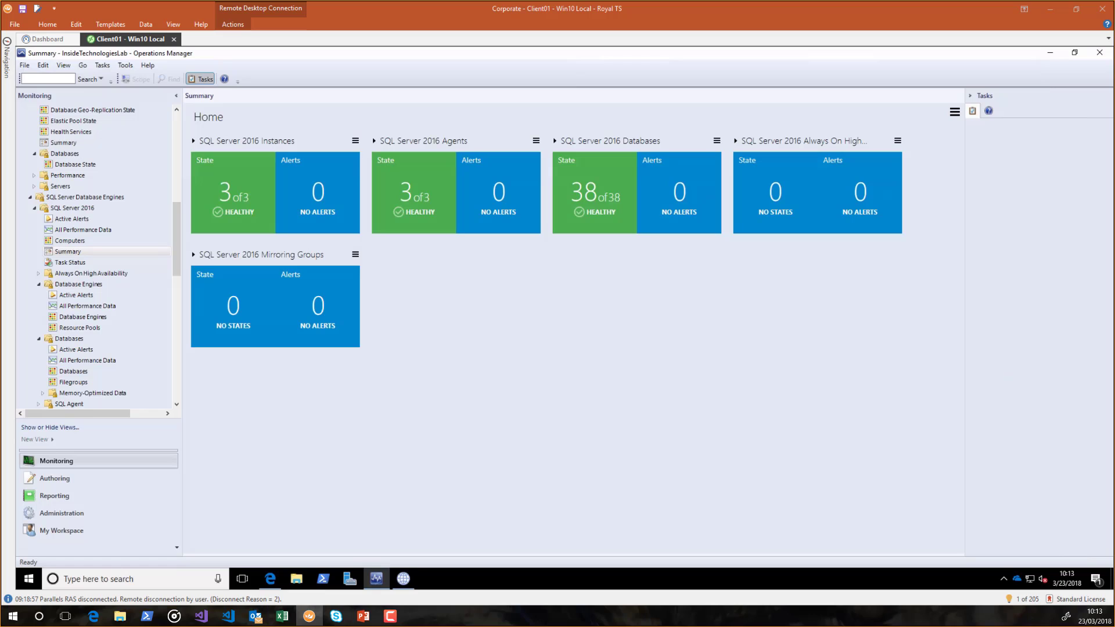
pyautogui.click(193, 141)
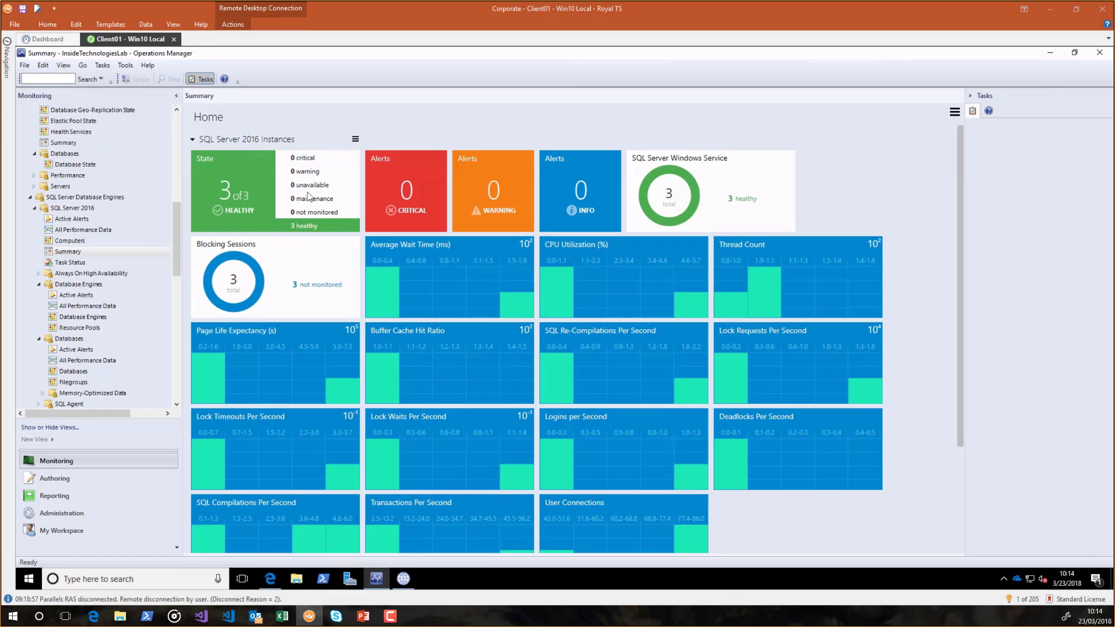
# Step: Expand the dashboard's SQL Server 2016 Databases section: 38 of 38 healthy, zero alerts, DB space tiles
pyautogui.moveTo(390, 272)
pyautogui.scroll(-2, 479, 329)
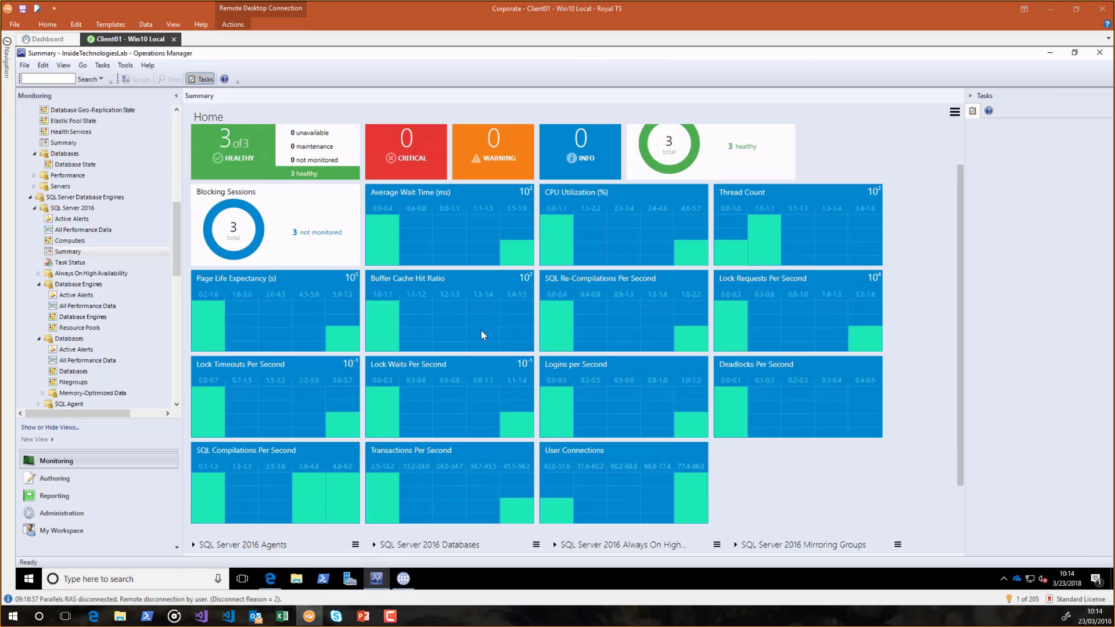
pyautogui.scroll(2, 525, 305)
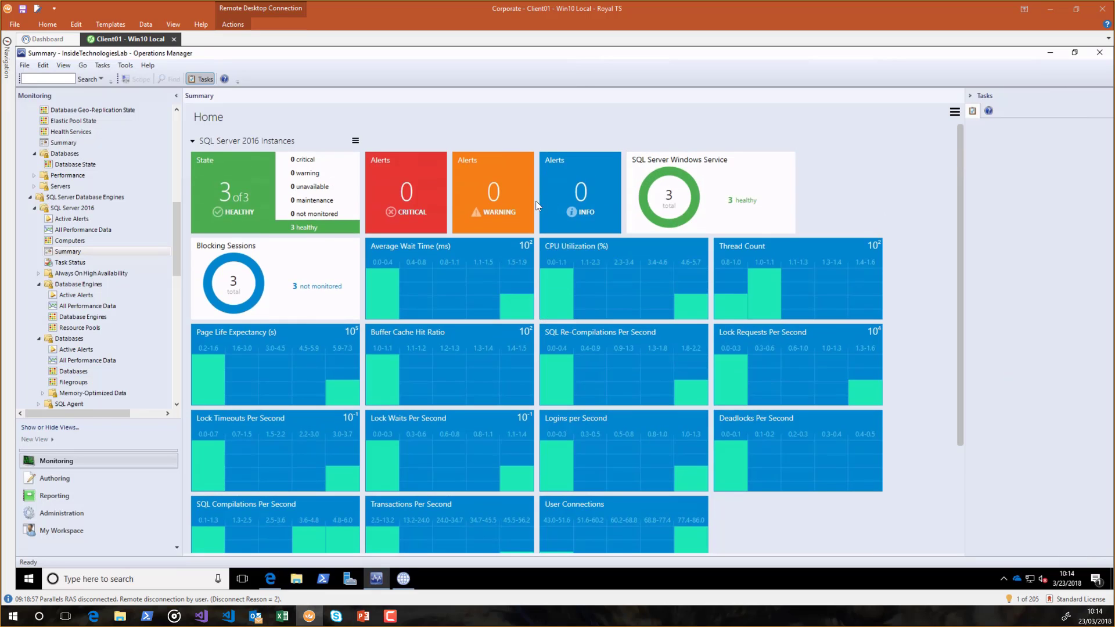
pyautogui.scroll(-5, 668, 309)
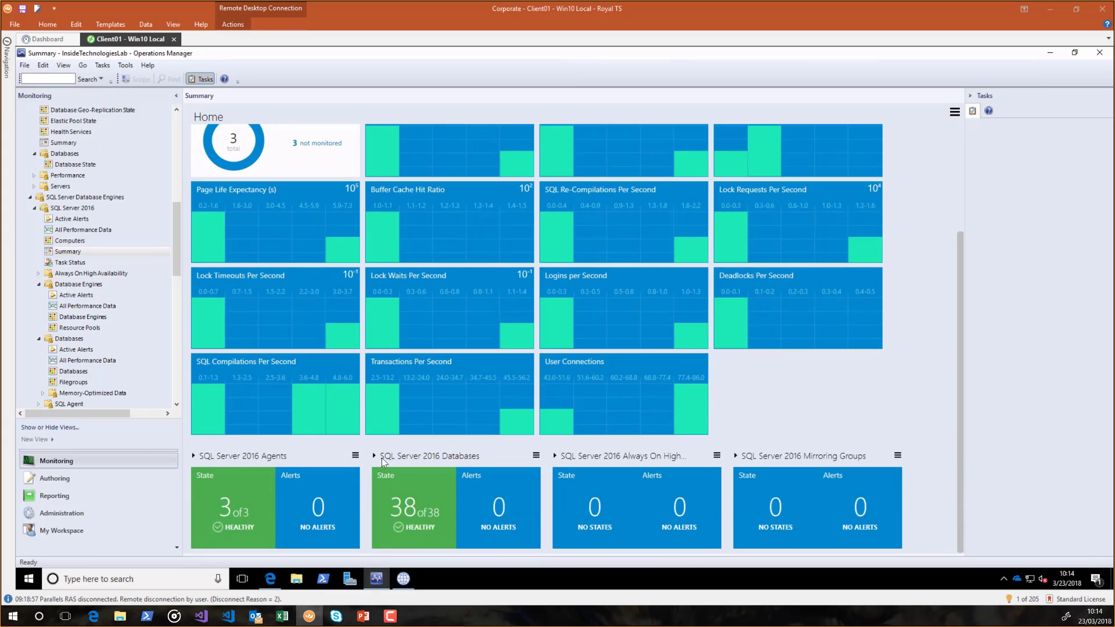
pyautogui.click(427, 448)
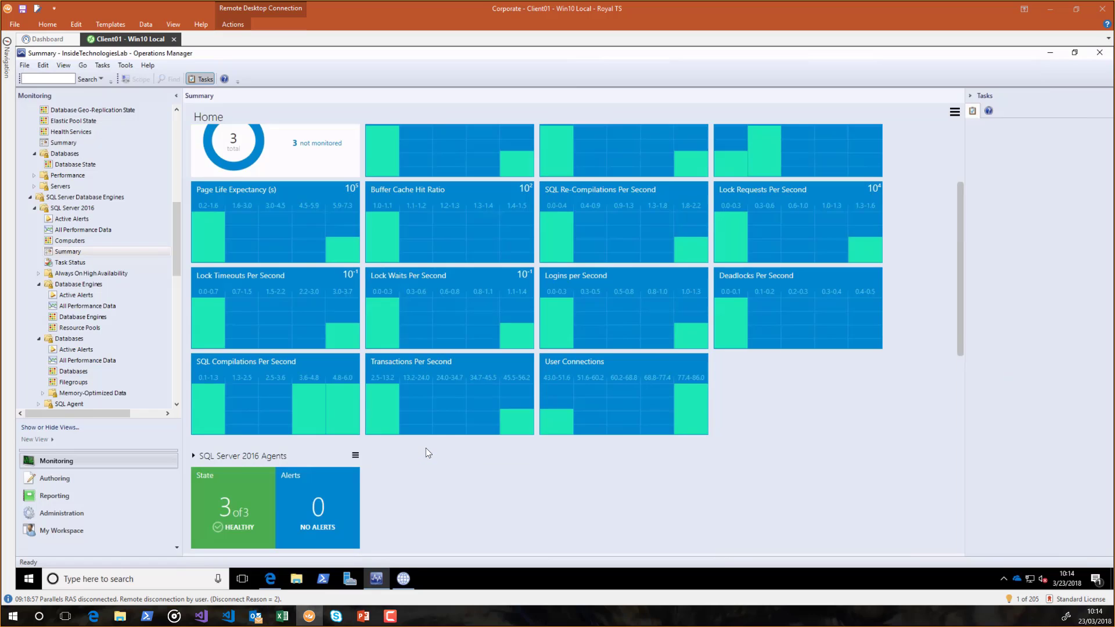
pyautogui.scroll(-5, 426, 448)
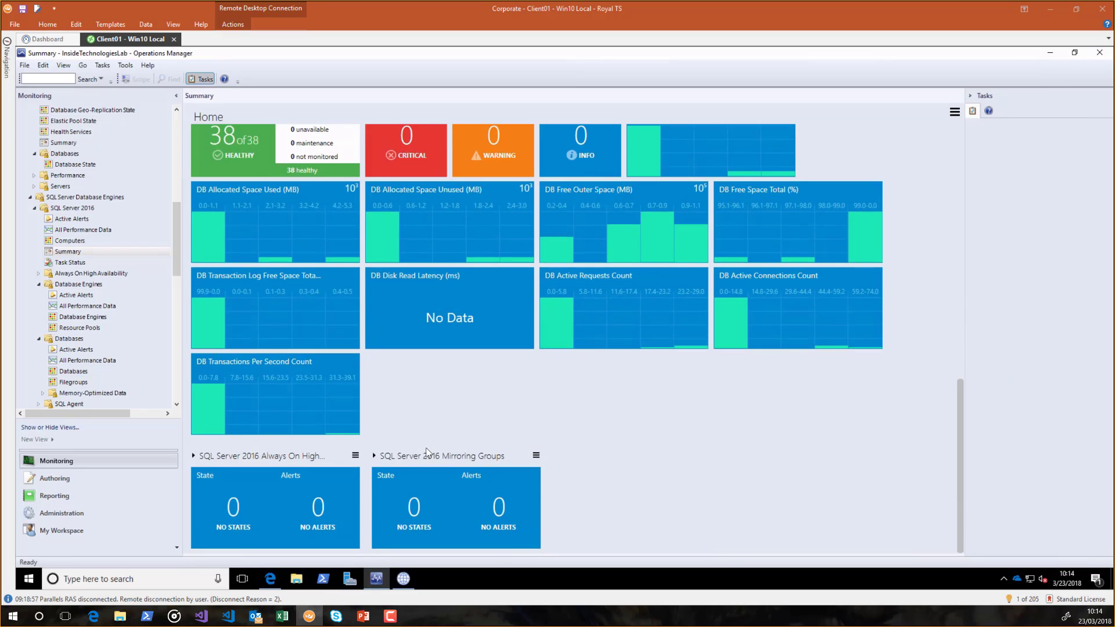
pyautogui.scroll(2, 427, 452)
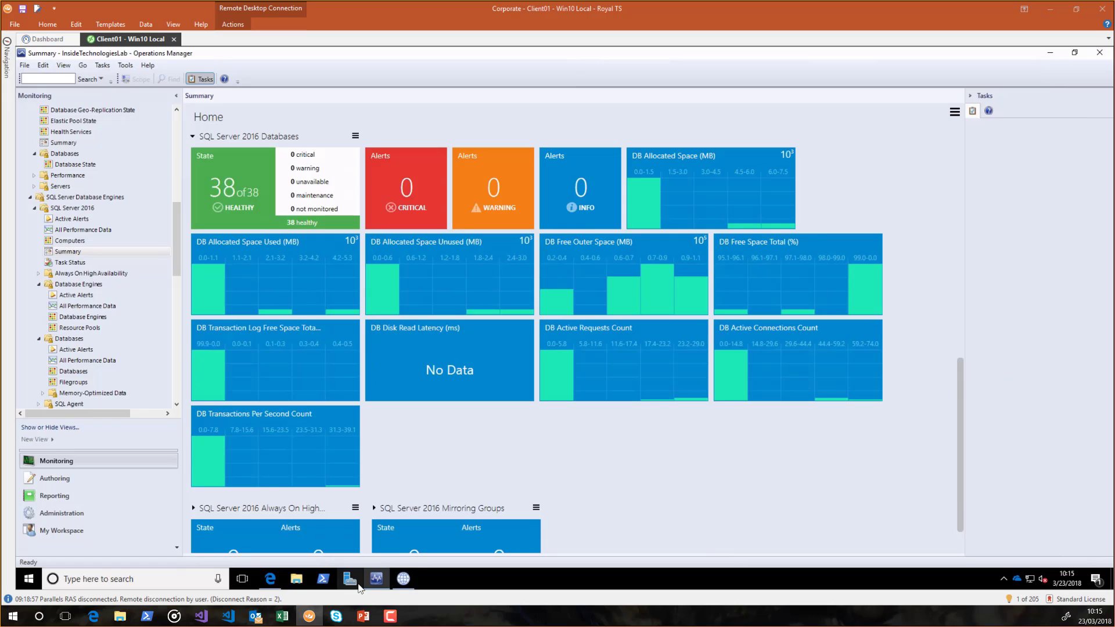
# Step: Start the Savision deck slide show in PowerPoint and move to the Pain Points slide
pyautogui.click(367, 620)
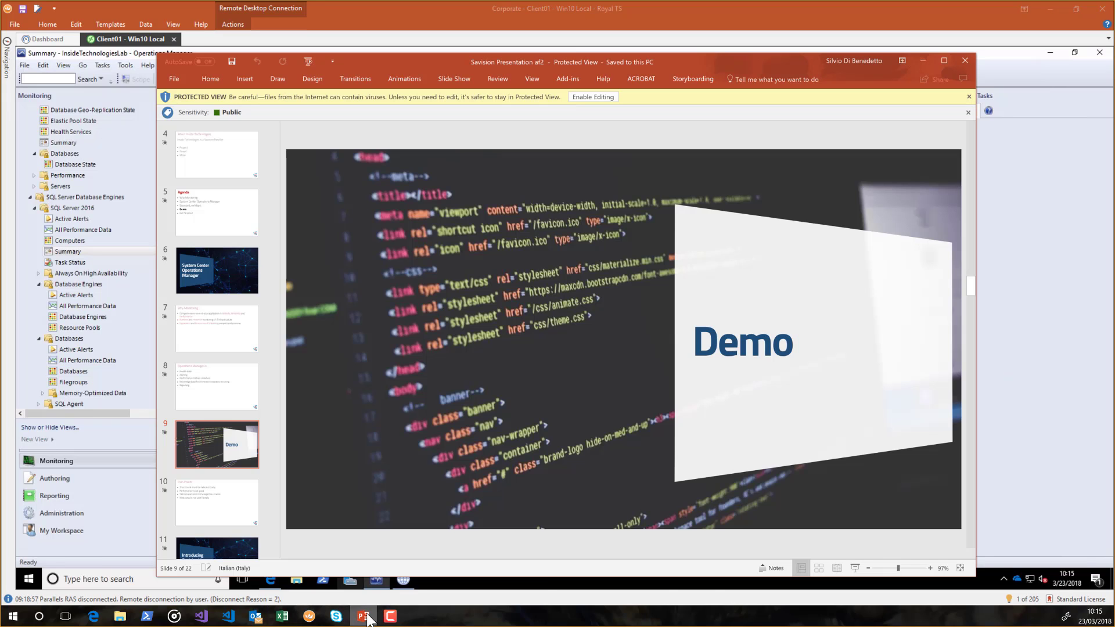
pyautogui.click(855, 568)
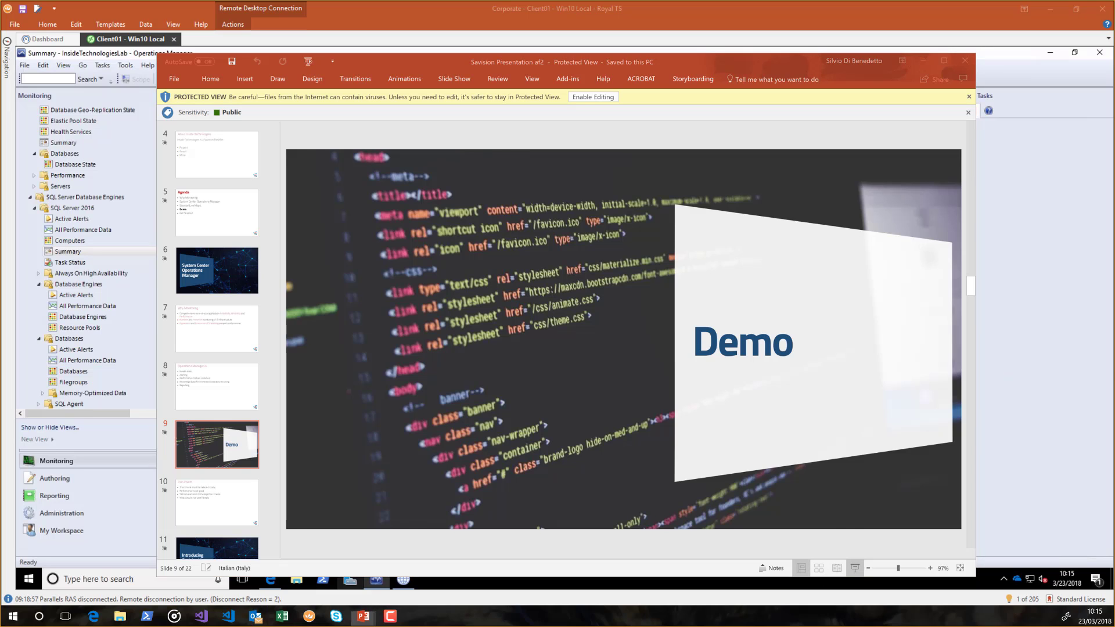
pyautogui.press('Left')
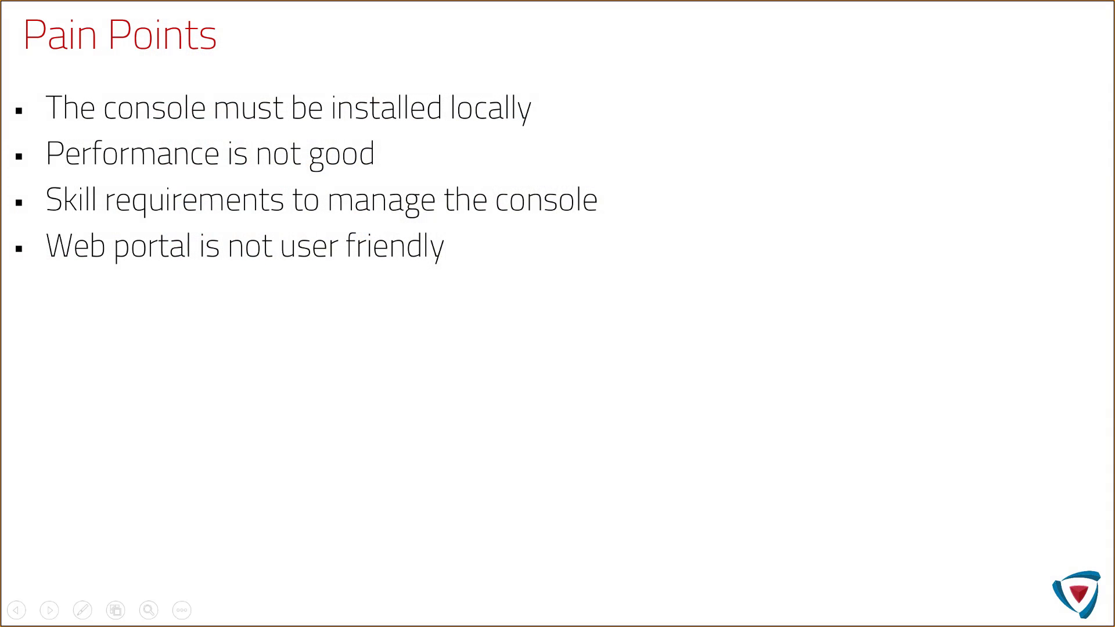
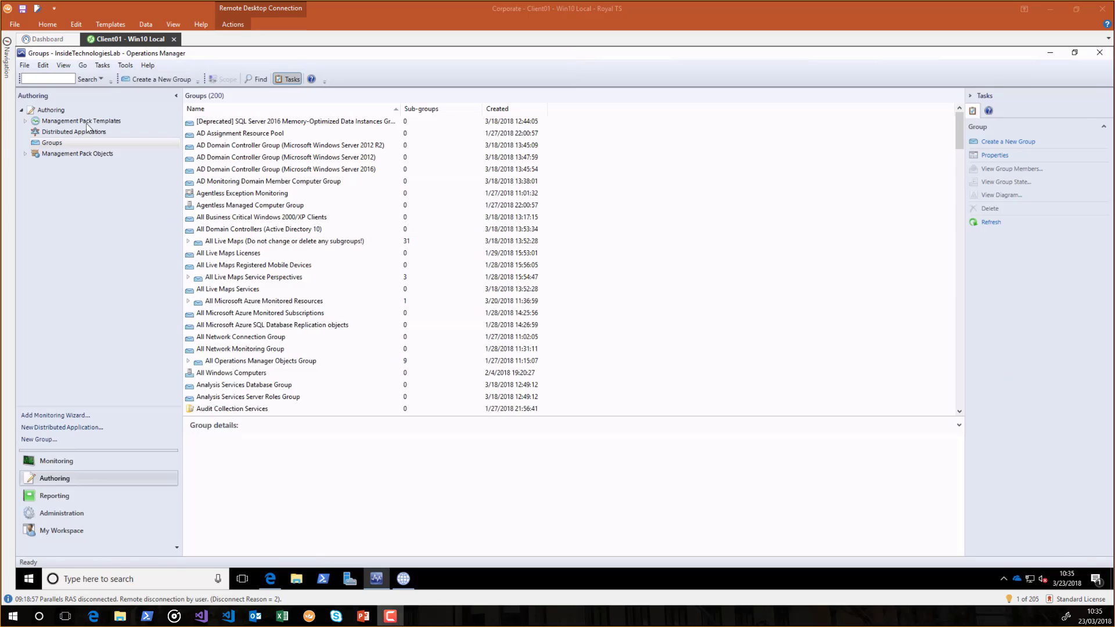
# Step: Open ITL - Manhattan Project in the Distributed Application Designer, enlarge it to review the diagram, then close it
pyautogui.click(86, 132)
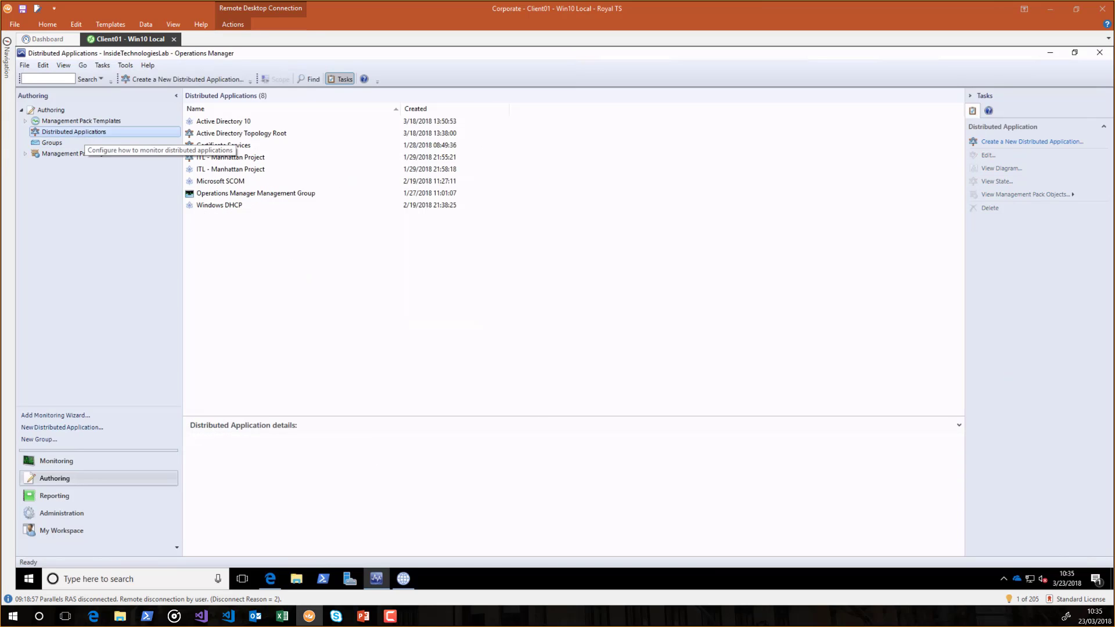
pyautogui.click(210, 157)
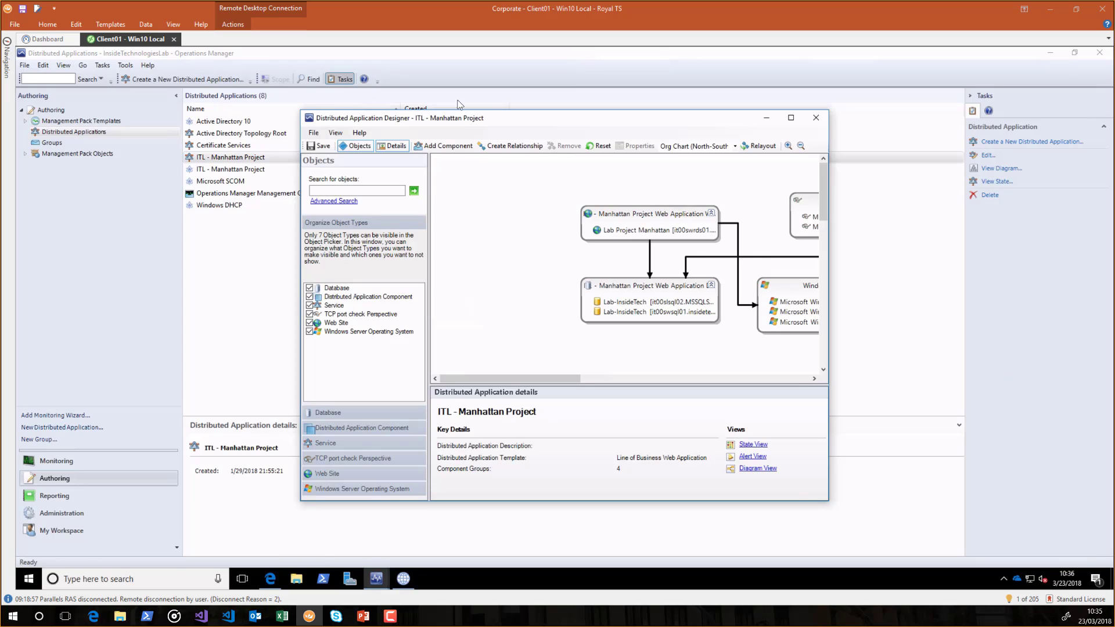
pyautogui.moveTo(368, 116); pyautogui.dragTo(232, 103)
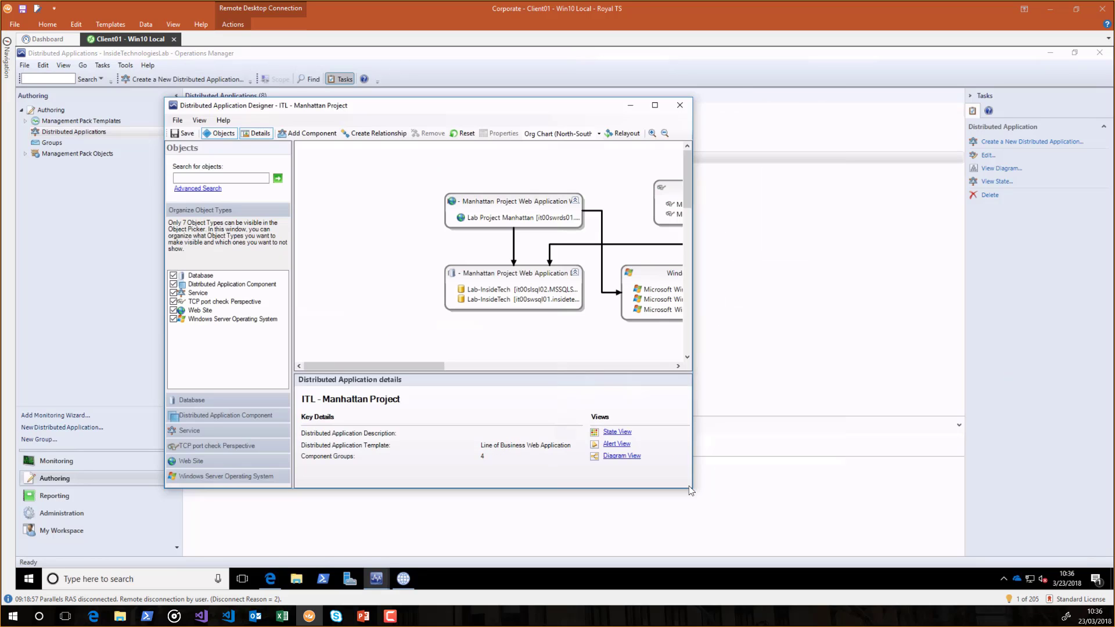
pyautogui.moveTo(692, 489); pyautogui.dragTo(968, 531)
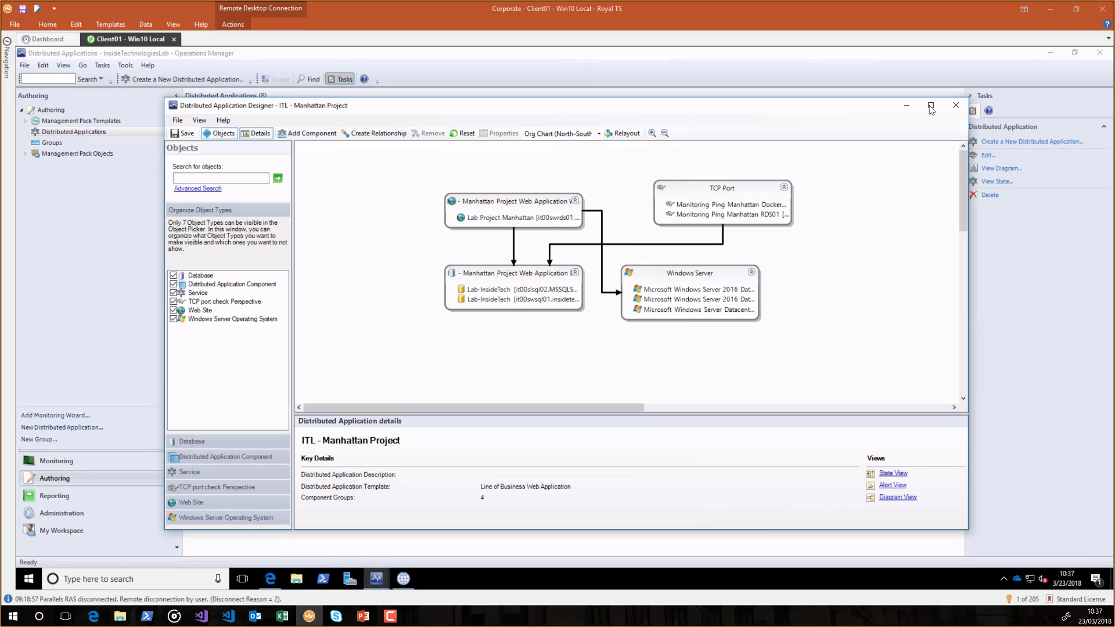
pyautogui.click(953, 107)
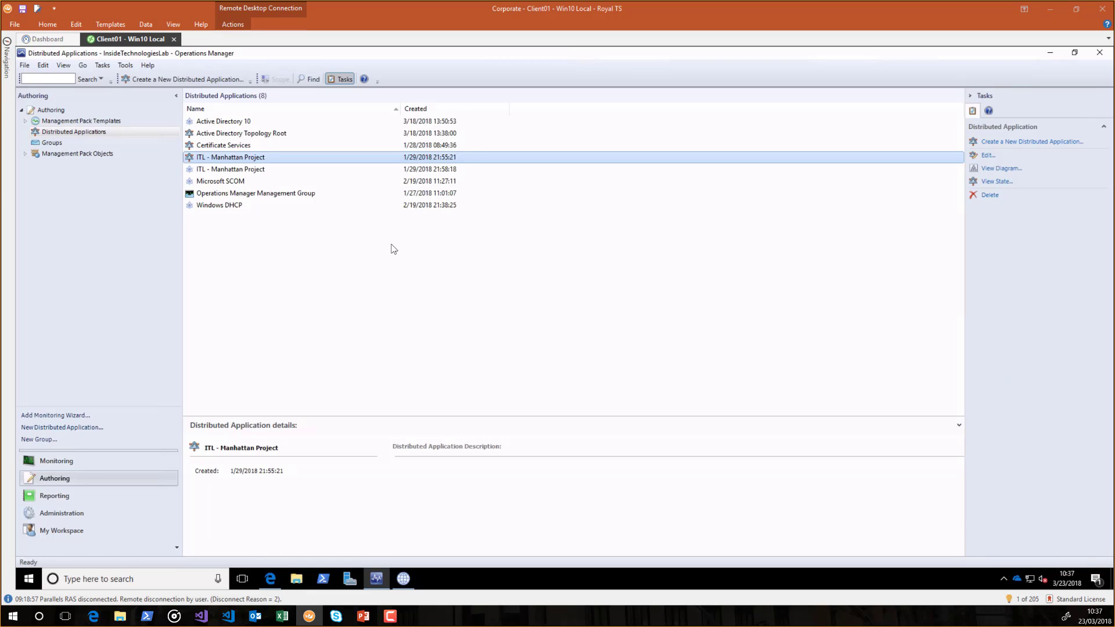
# Step: Check Active Directory Topology Root's details, then switch to the Live Maps for Operations Manager window
pyautogui.click(238, 135)
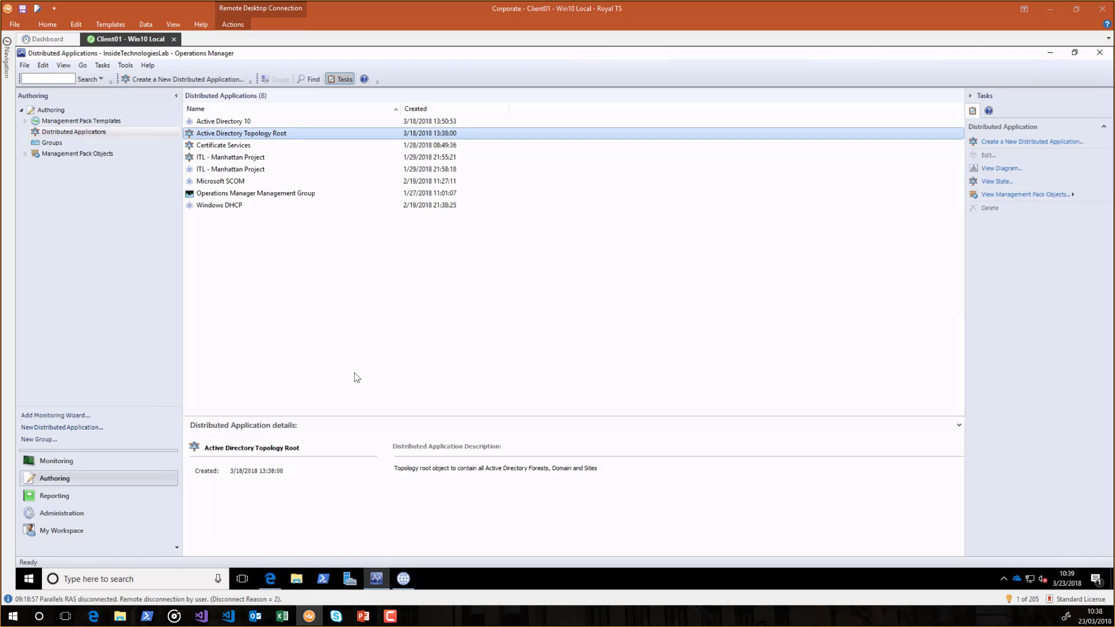
pyautogui.click(403, 579)
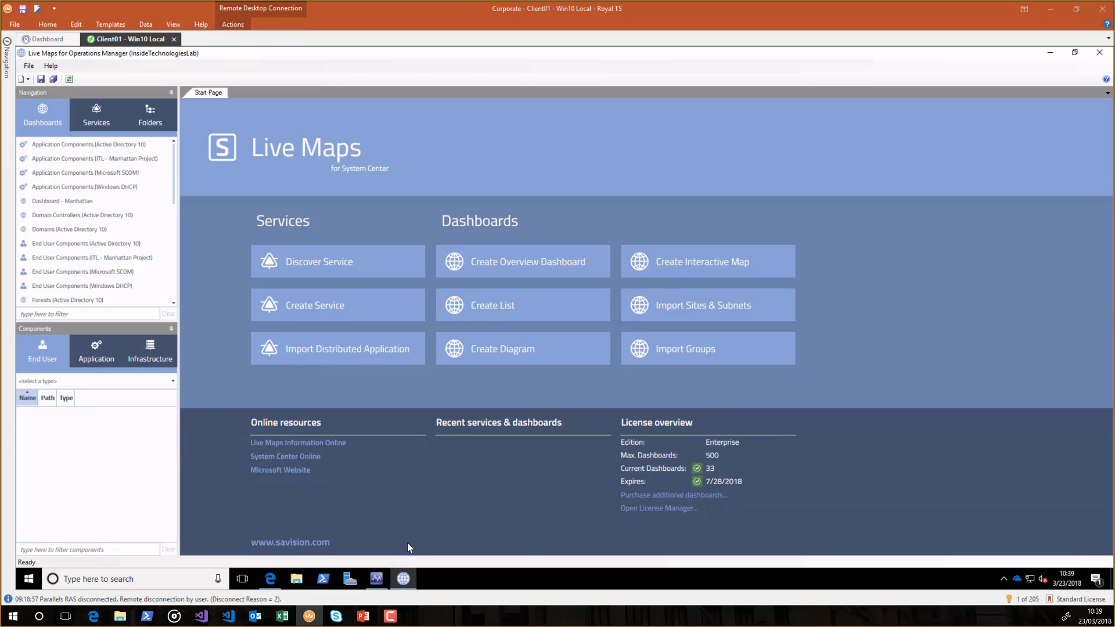
pyautogui.click(356, 260)
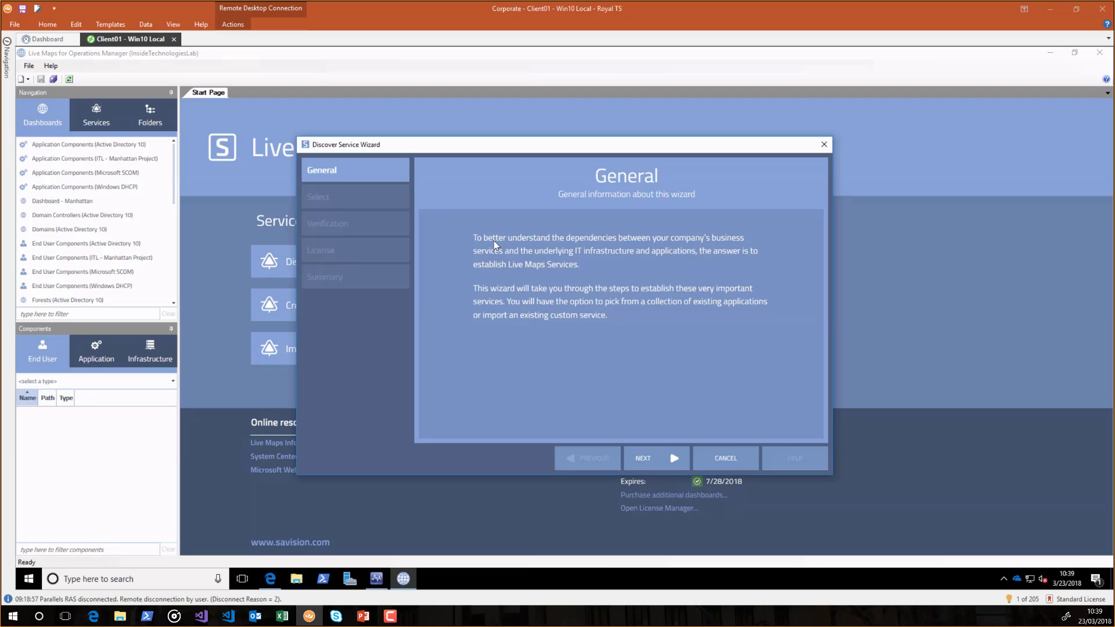
pyautogui.click(668, 459)
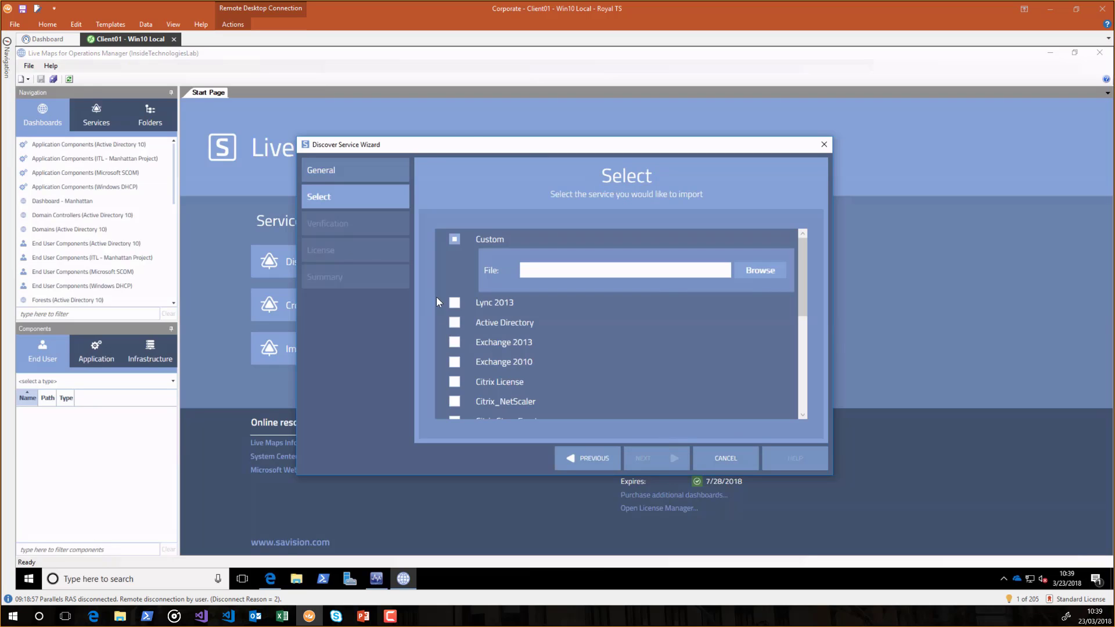
pyautogui.scroll(-2, 588, 311)
pyautogui.scroll(-3, 588, 309)
pyautogui.scroll(3, 588, 309)
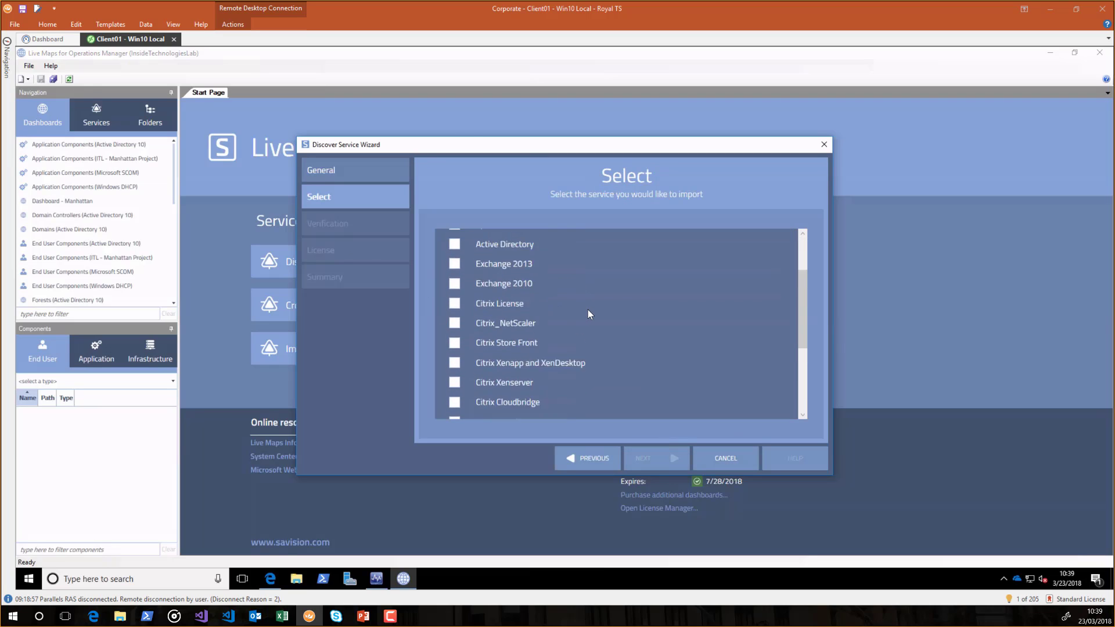
pyautogui.scroll(1, 588, 309)
pyautogui.scroll(-3, 588, 309)
pyautogui.scroll(3, 539, 277)
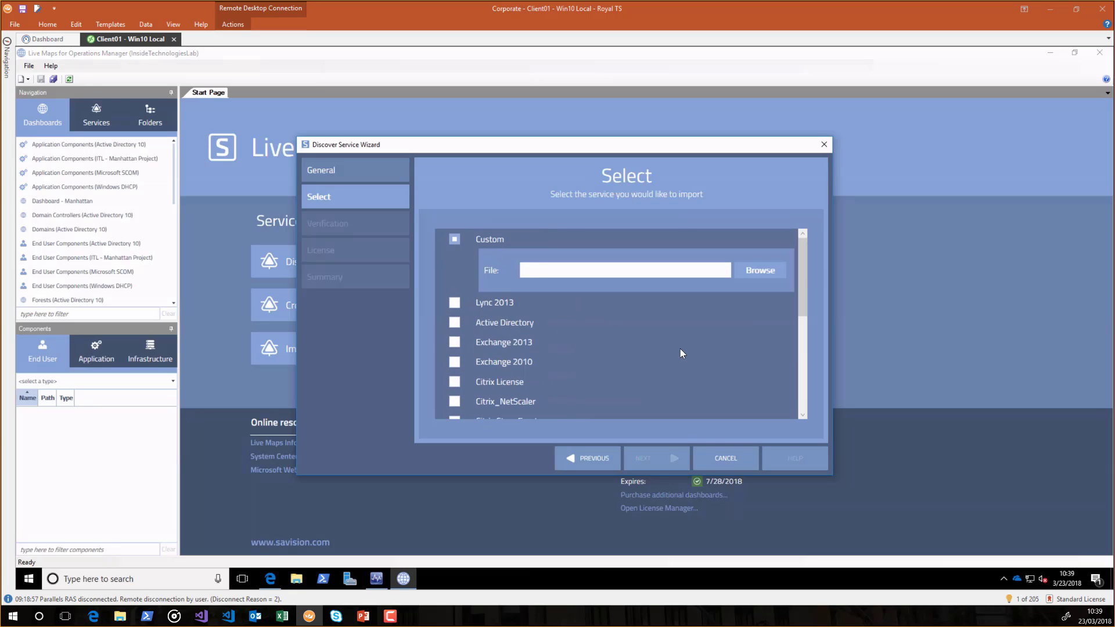
pyautogui.scroll(-4, 656, 302)
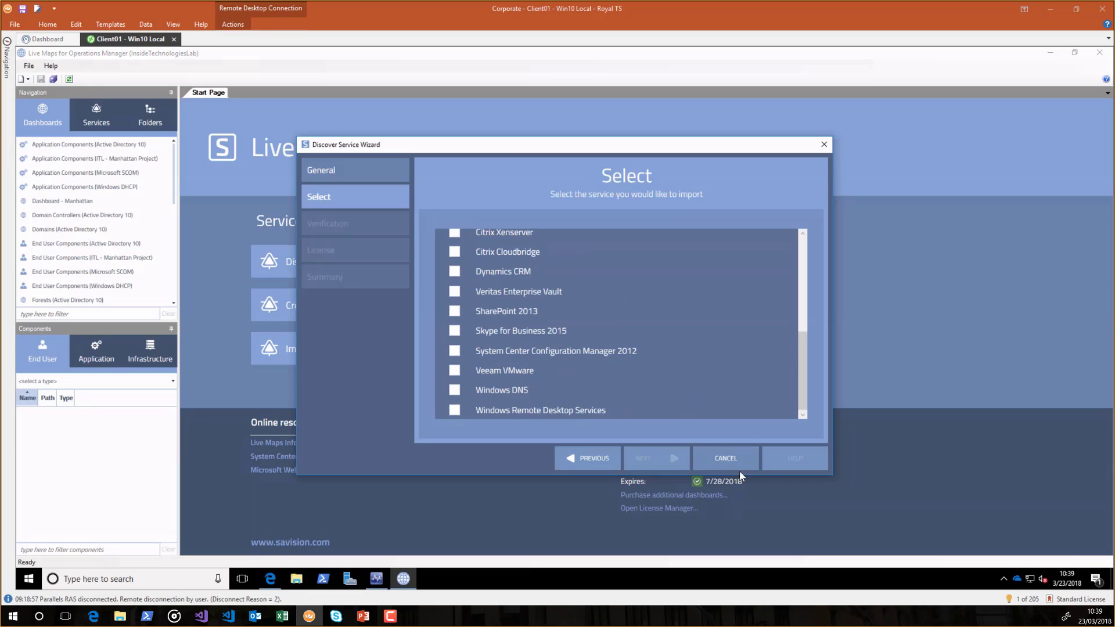
pyautogui.click(727, 459)
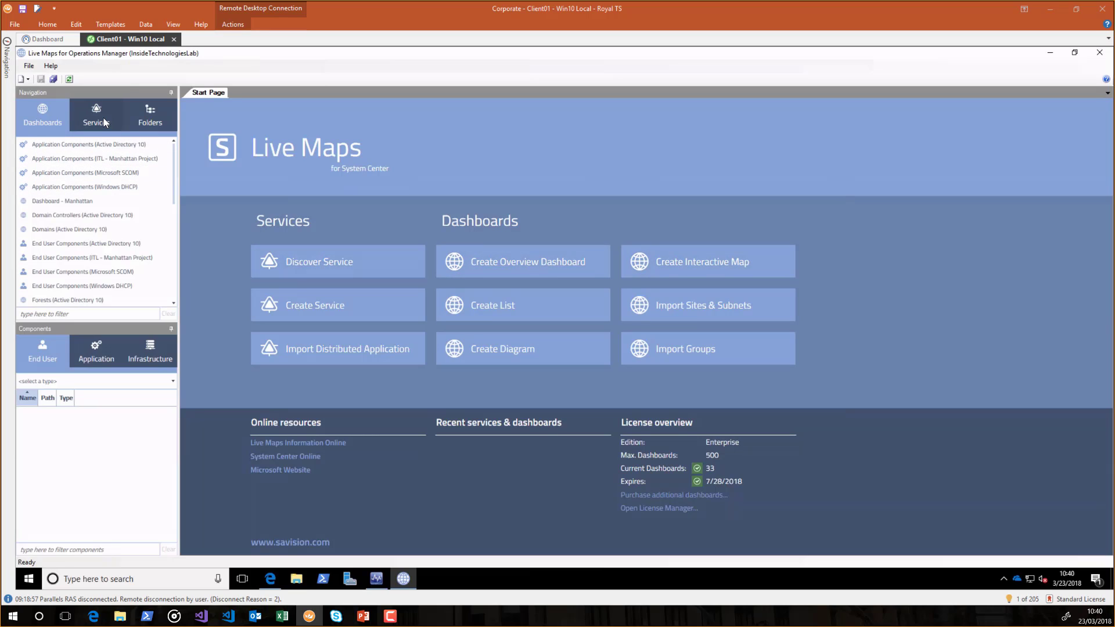
# Step: Open the ITL - Manhattan Project service from the Services list to see its 30-minute Auto Update
pyautogui.scroll(-3, 112, 168)
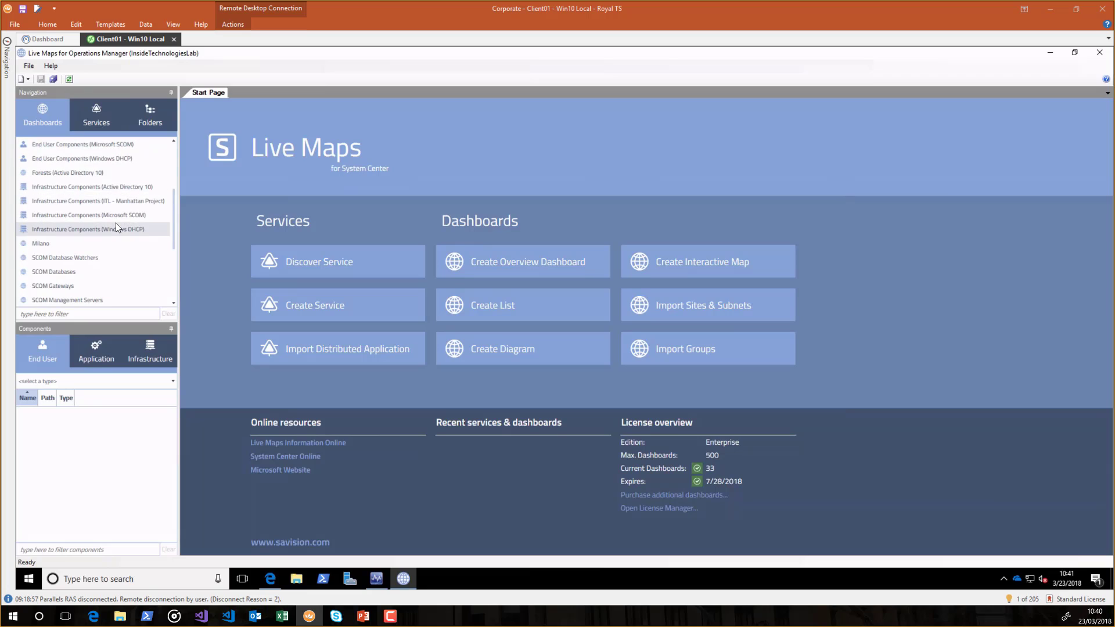
pyautogui.scroll(-1, 116, 226)
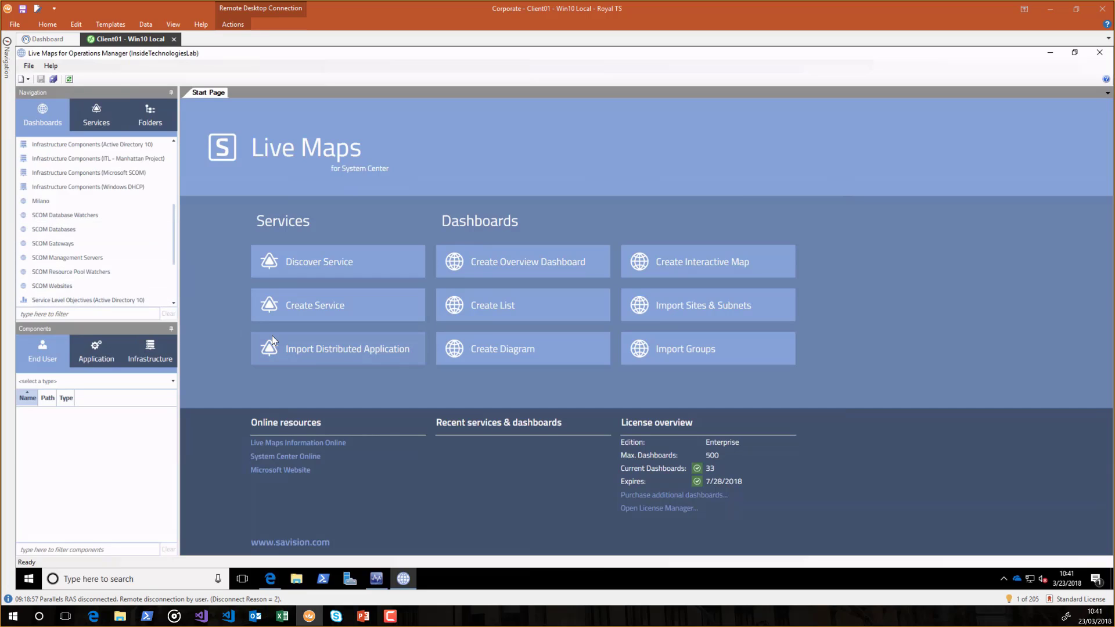
pyautogui.click(102, 103)
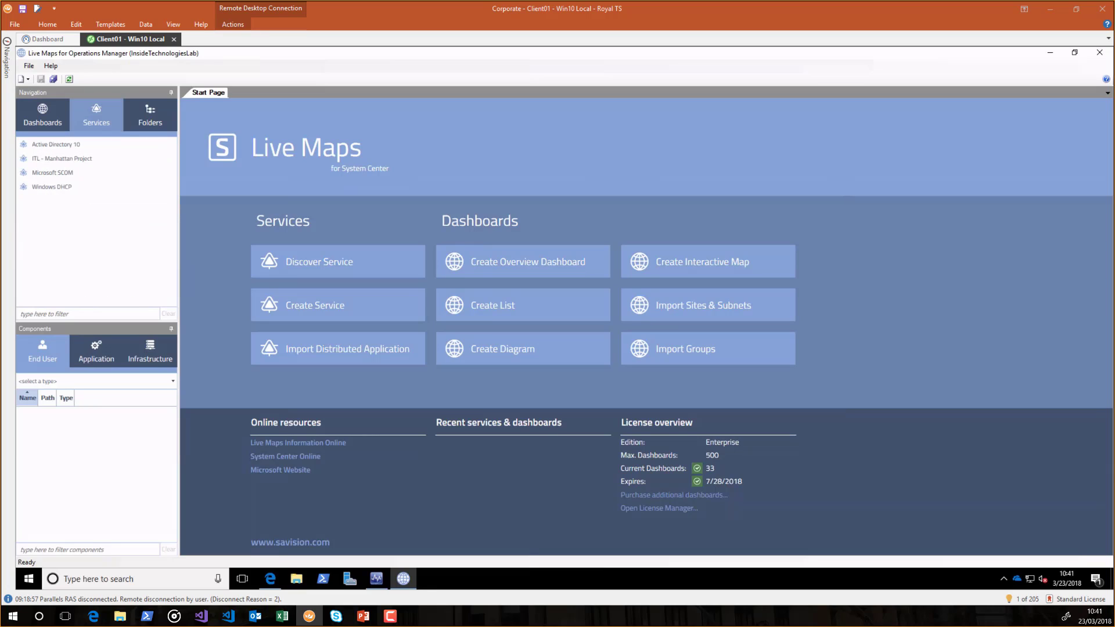
pyautogui.doubleClick(100, 160)
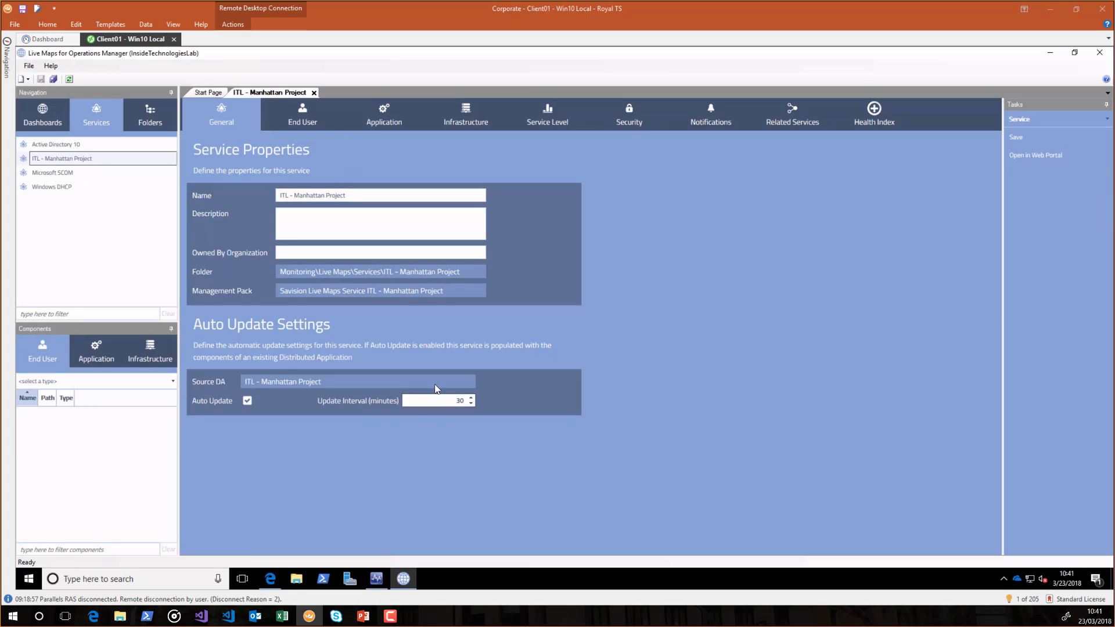
# Step: Review the service's component, alert, user role and Service Level Objectives tabs, then close the service
pyautogui.click(293, 110)
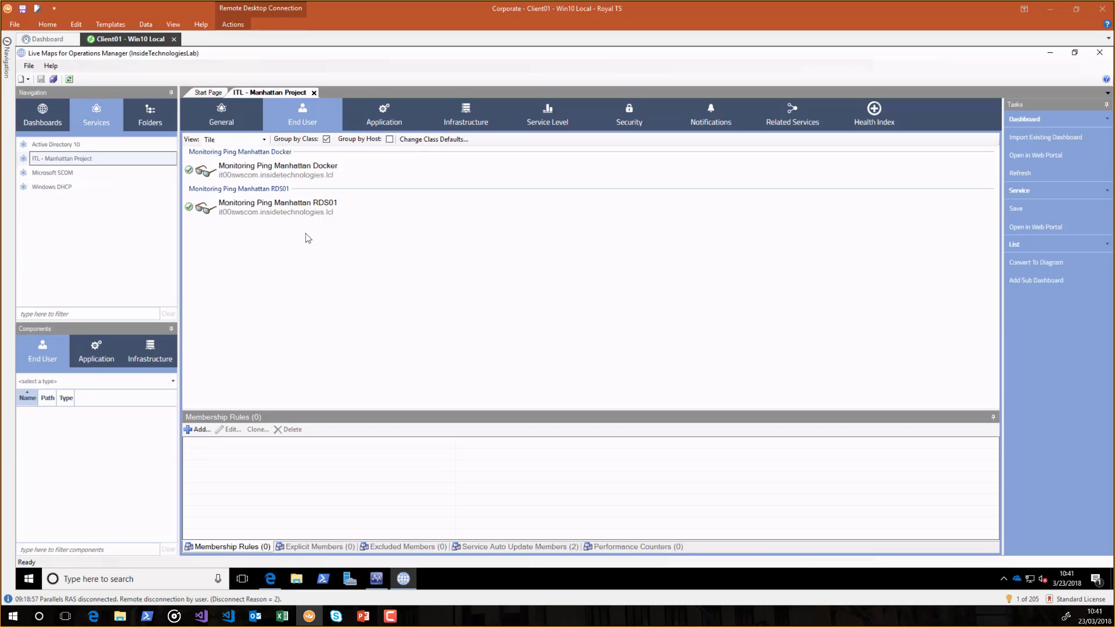
pyautogui.click(370, 117)
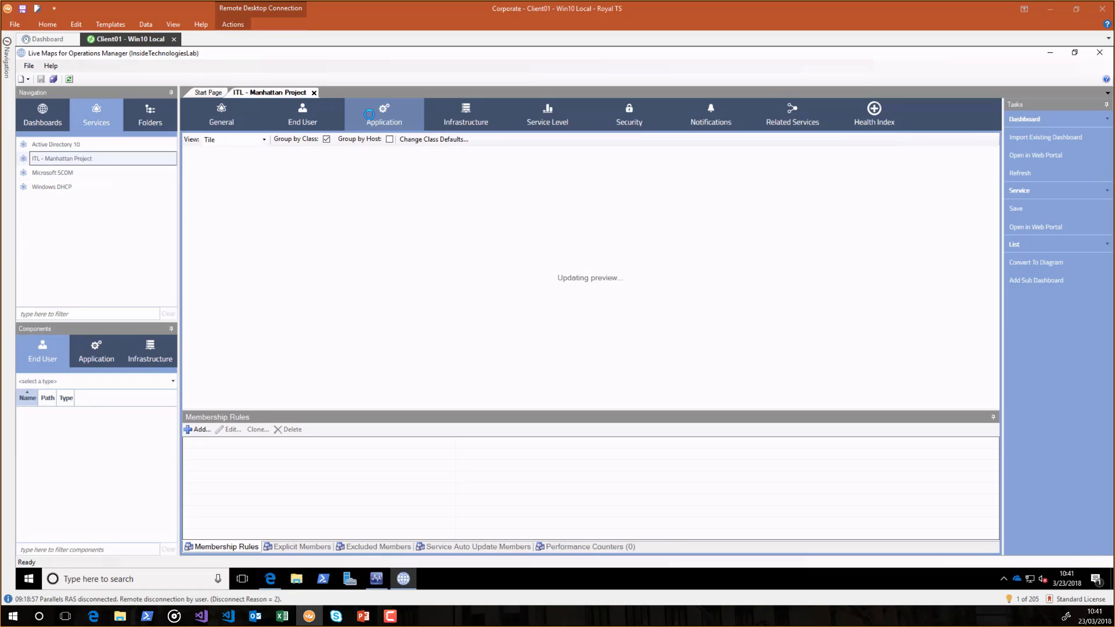
pyautogui.click(475, 110)
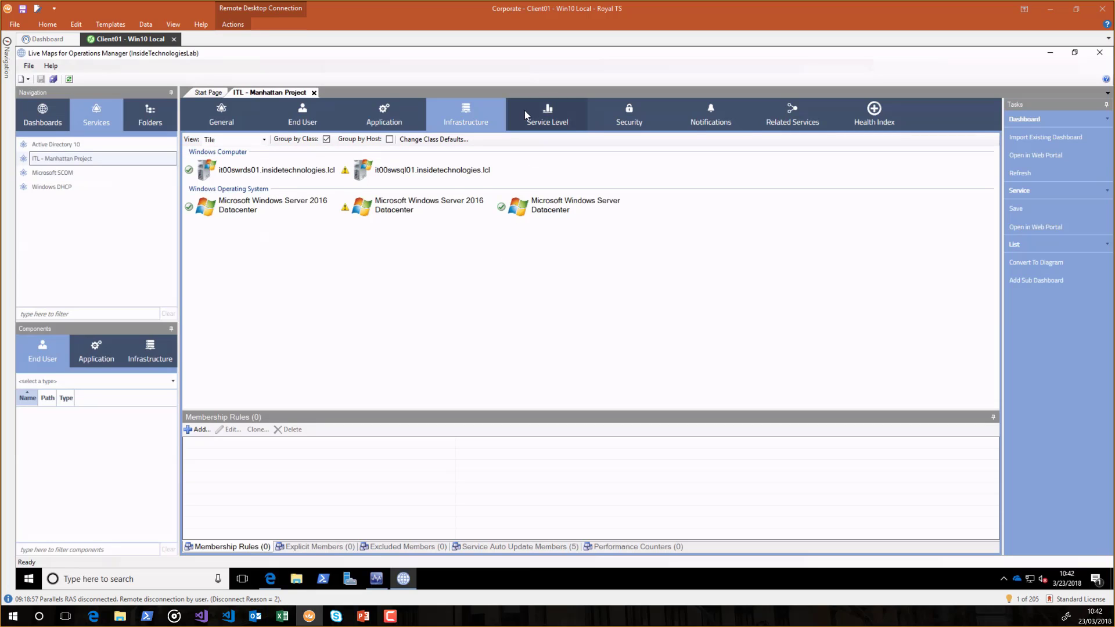
pyautogui.click(710, 116)
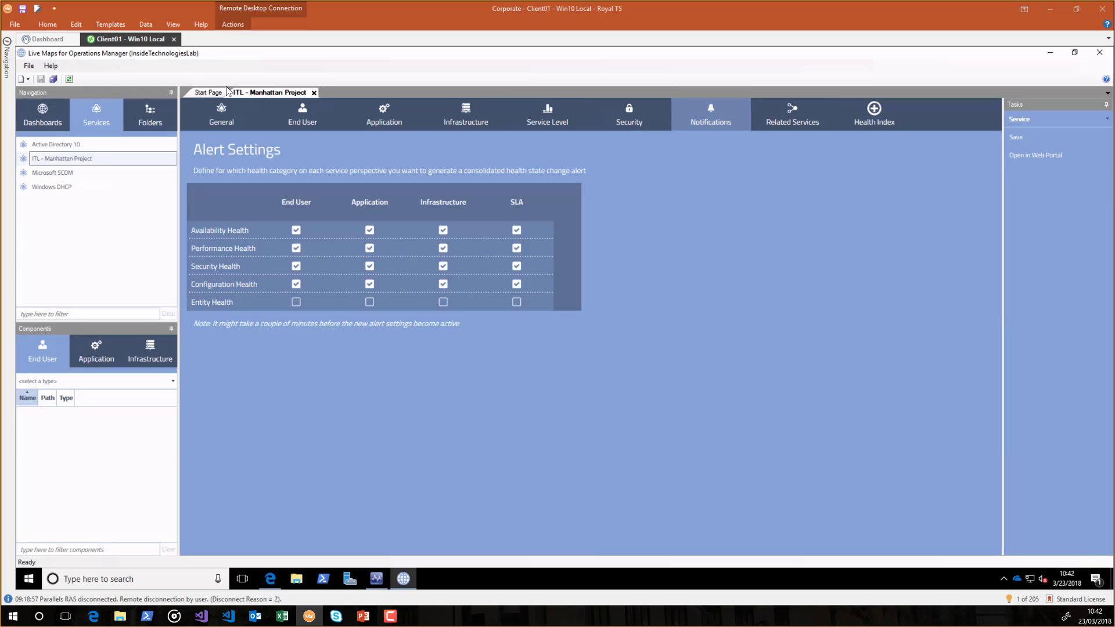
pyautogui.click(629, 115)
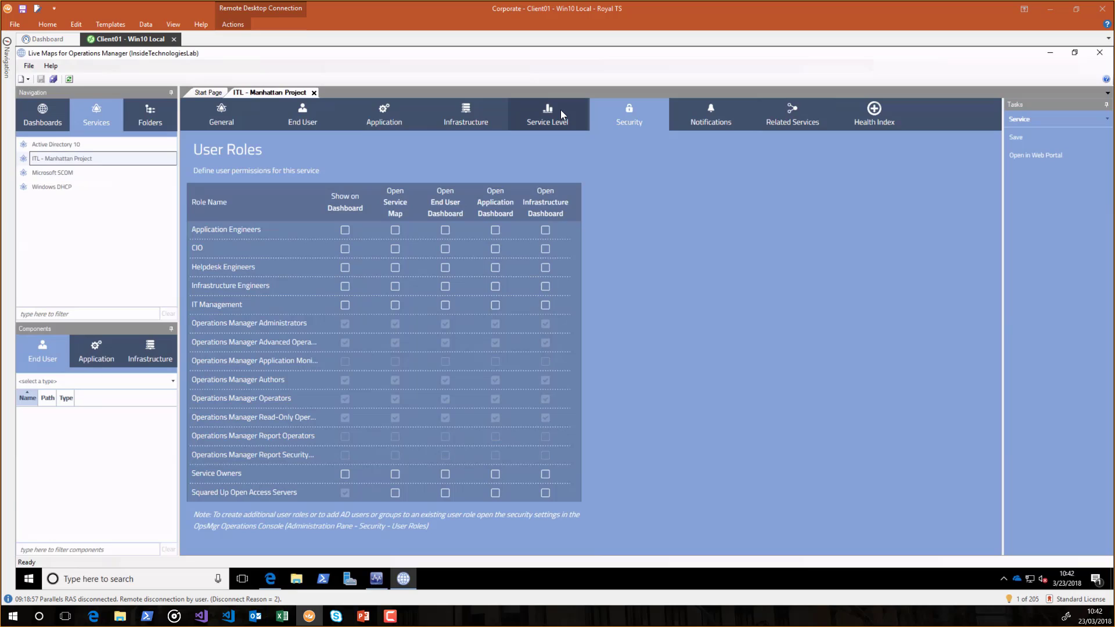
pyautogui.click(547, 114)
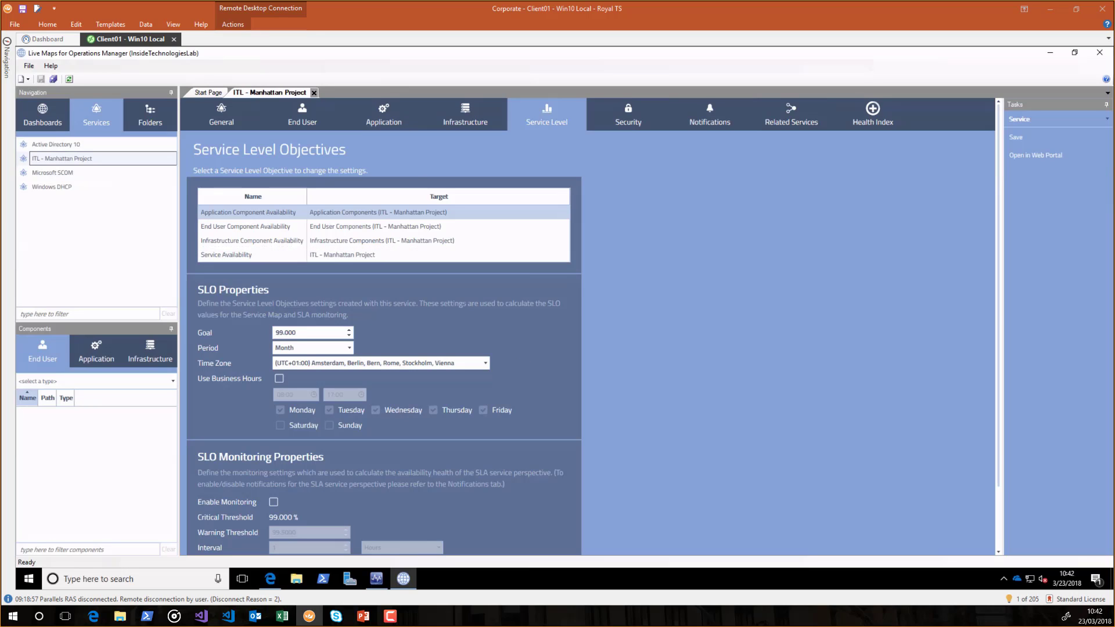
pyautogui.click(314, 92)
# Step: In Monitoring, collapse Microsoft SQL Server and show the All Services Dashboard
pyautogui.click(376, 579)
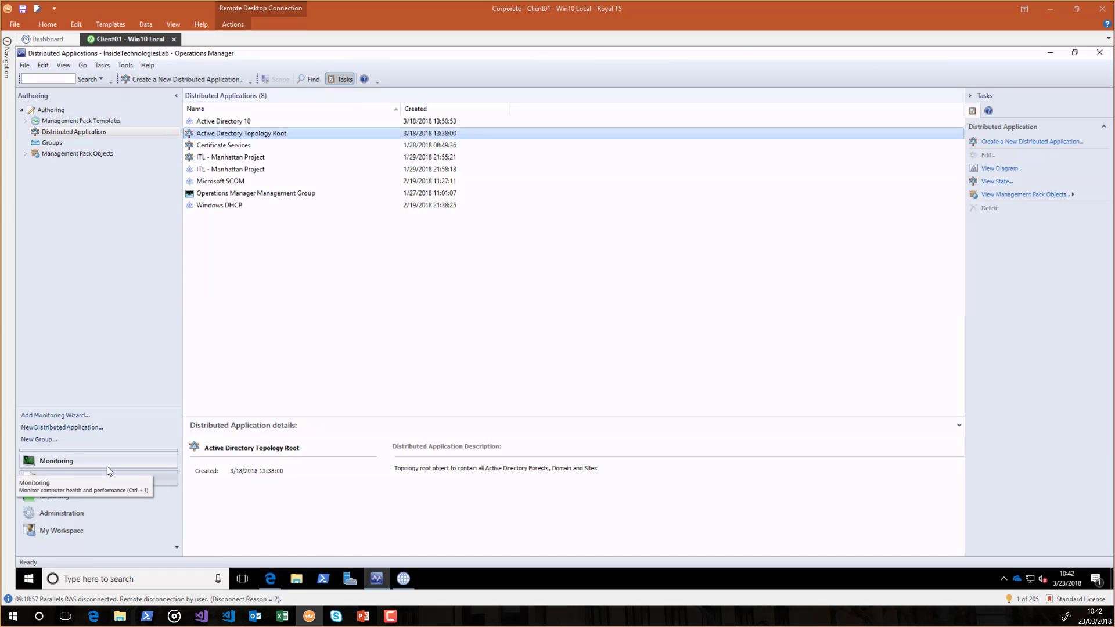
pyautogui.click(107, 466)
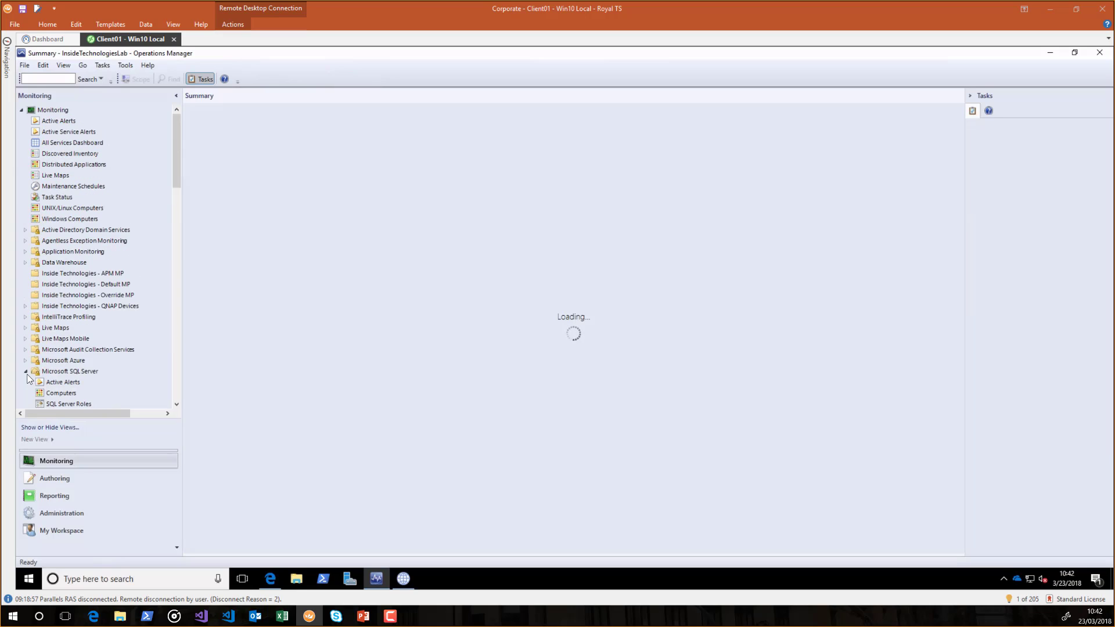
pyautogui.click(25, 371)
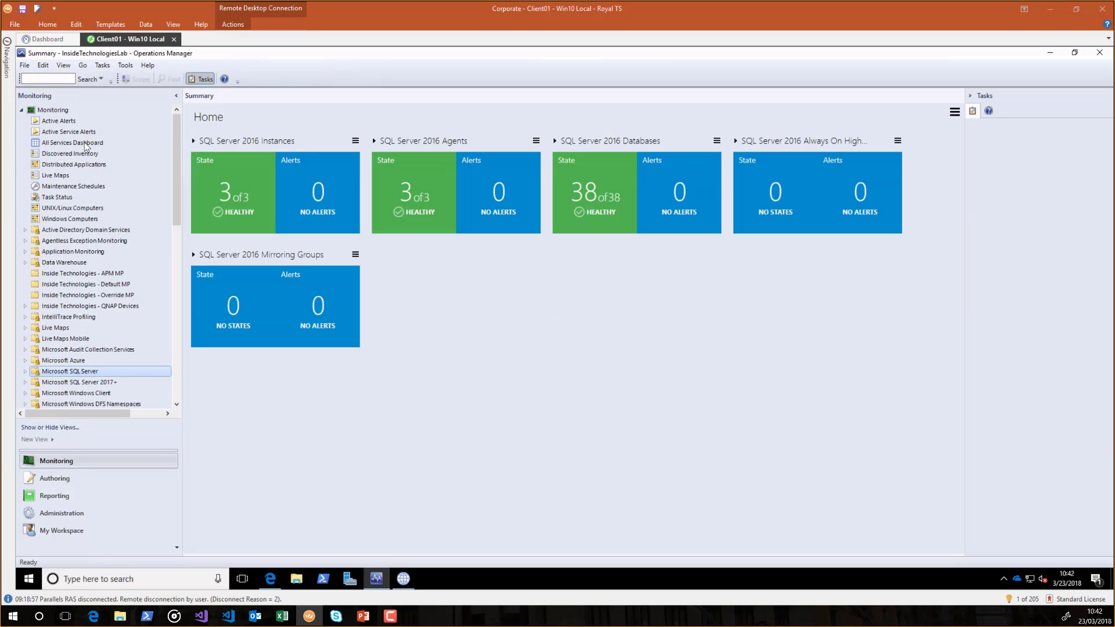
pyautogui.click(85, 144)
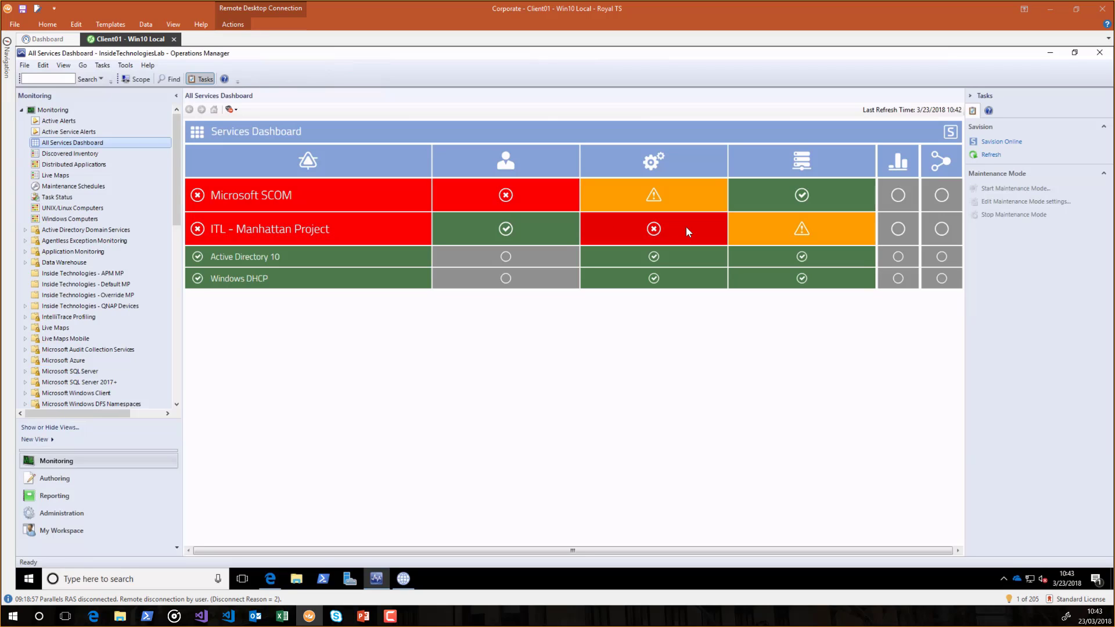
# Step: Drill into Manhattan Project's Application components and show performance for the SQL Server 2016 Lab-InsideTech database
pyautogui.click(318, 228)
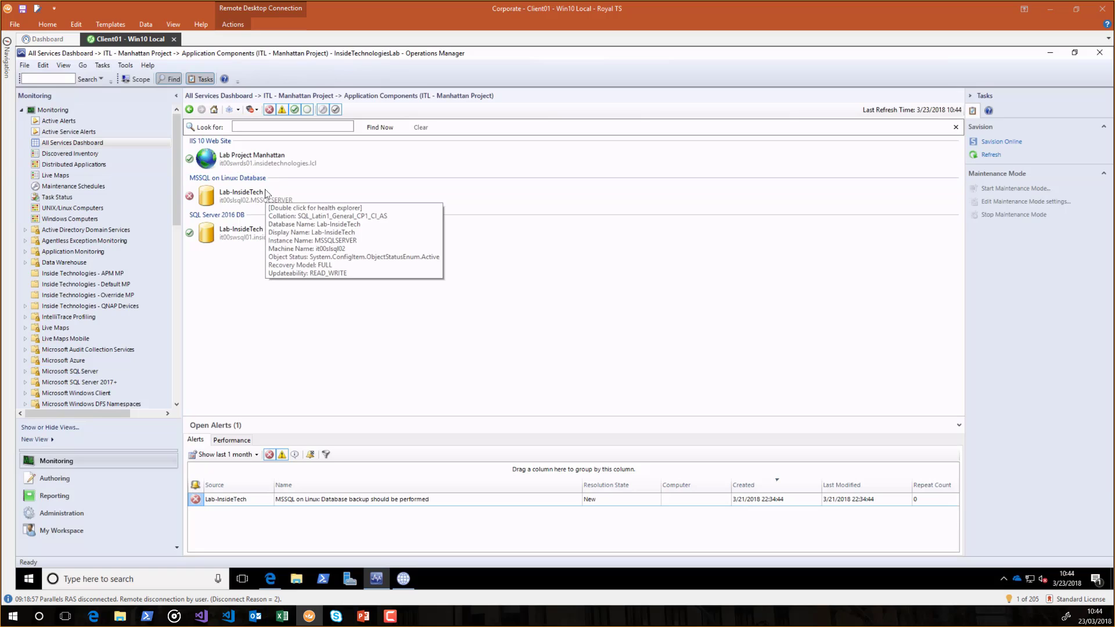
pyautogui.click(232, 441)
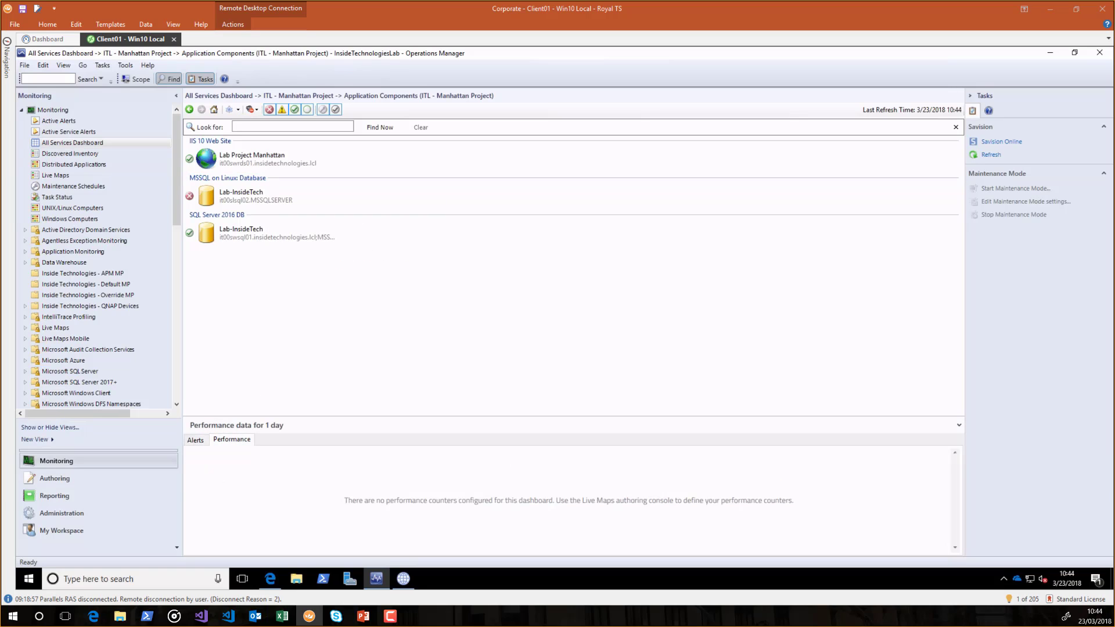
pyautogui.click(241, 232)
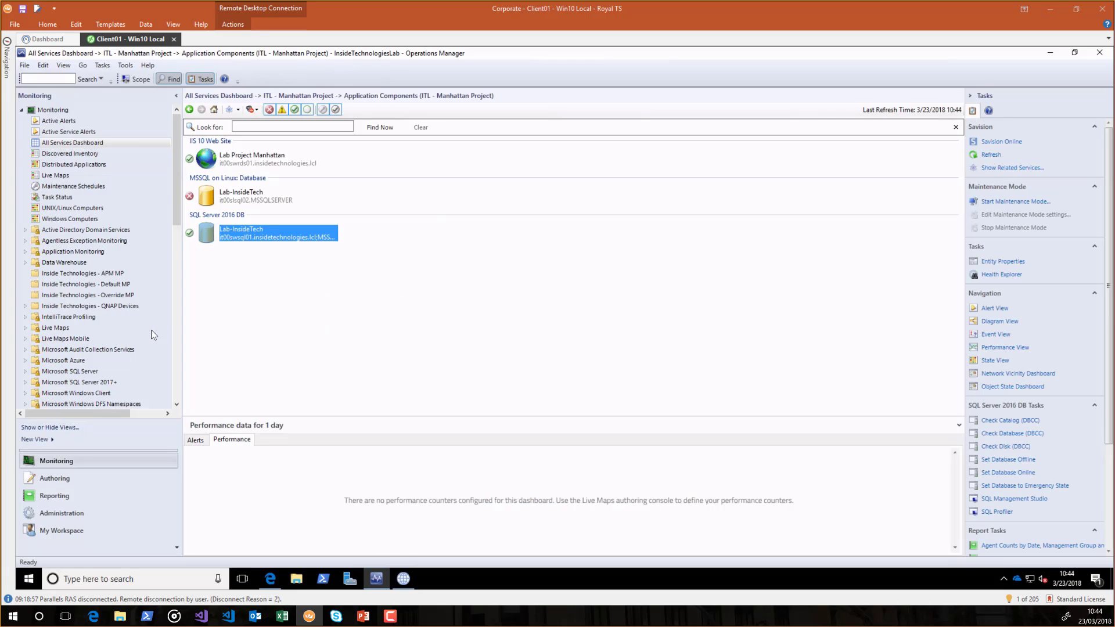
pyautogui.scroll(-2, 135, 338)
pyautogui.scroll(-1, 135, 338)
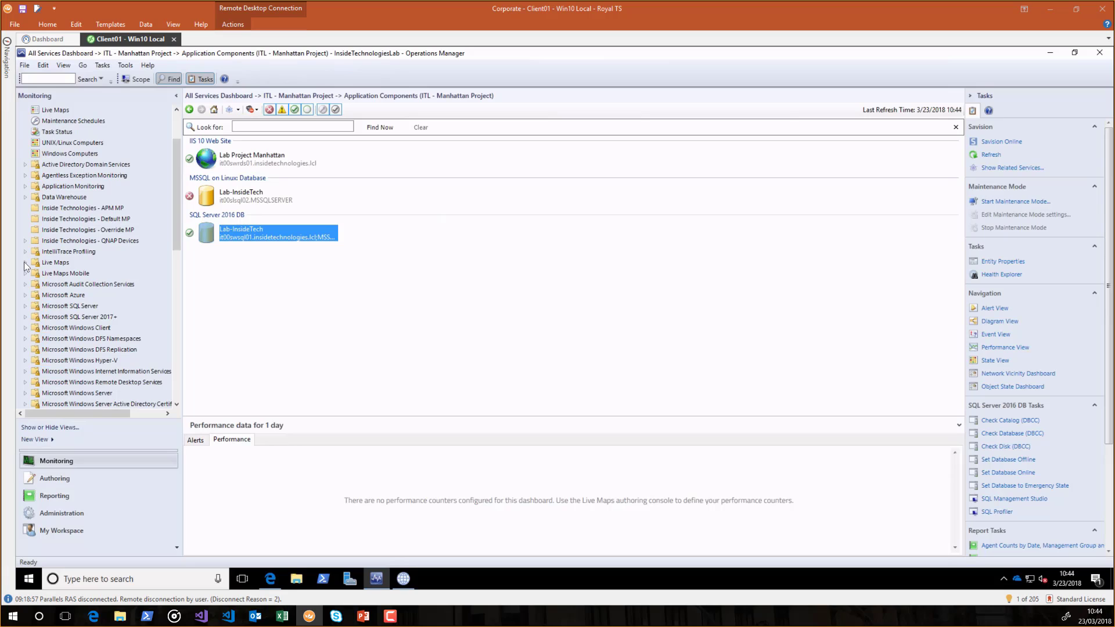
# Step: Expand Live Maps > Services in the Monitoring tree and show the Active Directory 10 service map
pyautogui.click(25, 263)
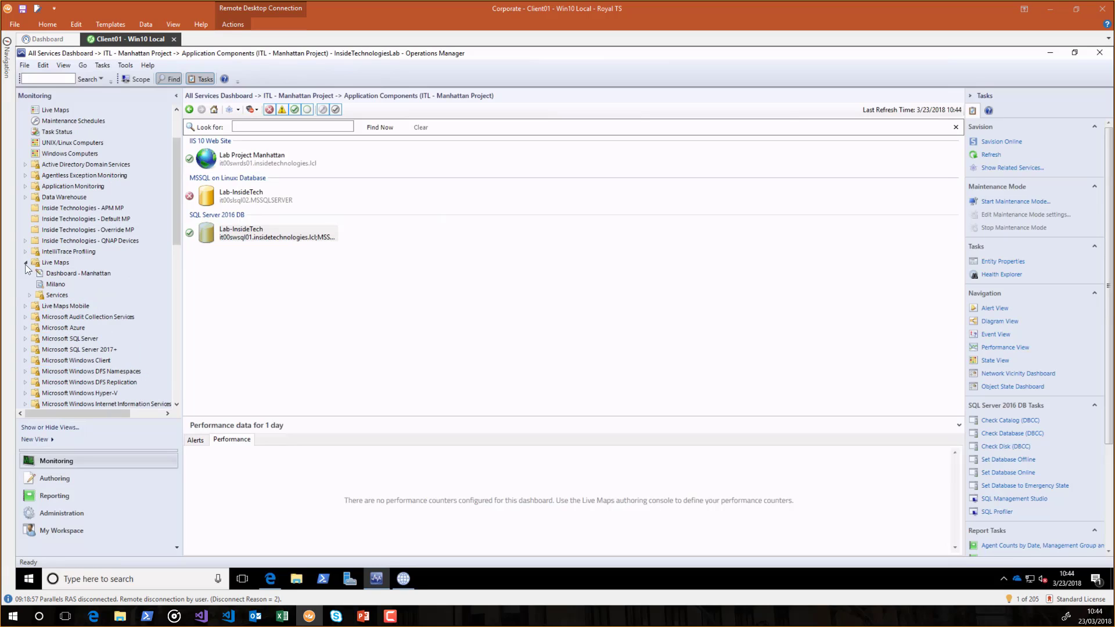
pyautogui.click(30, 295)
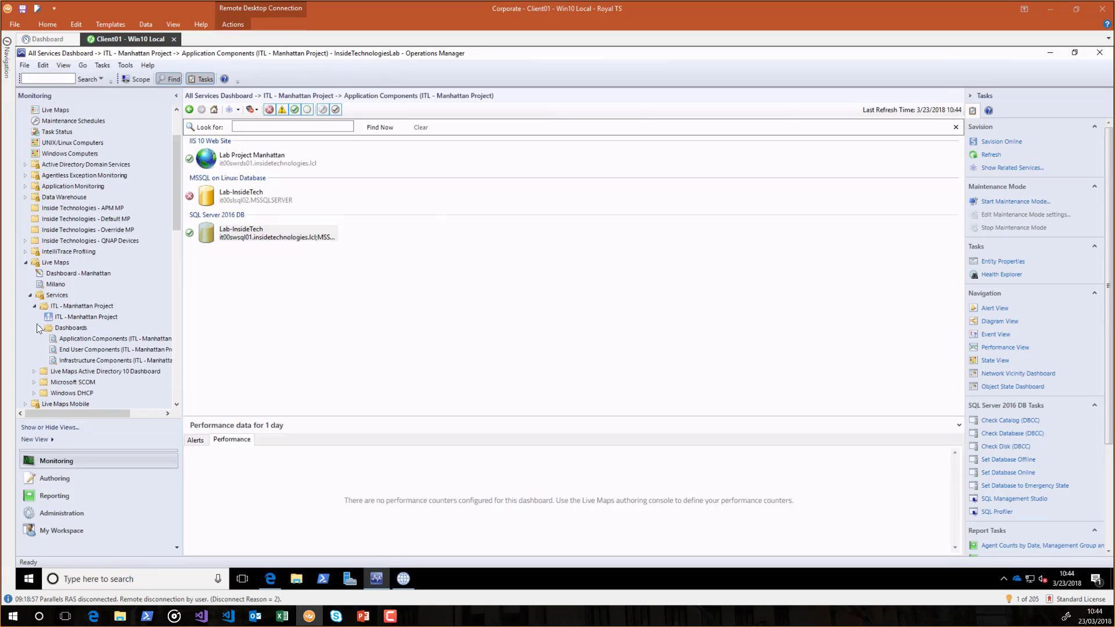
pyautogui.click(39, 327)
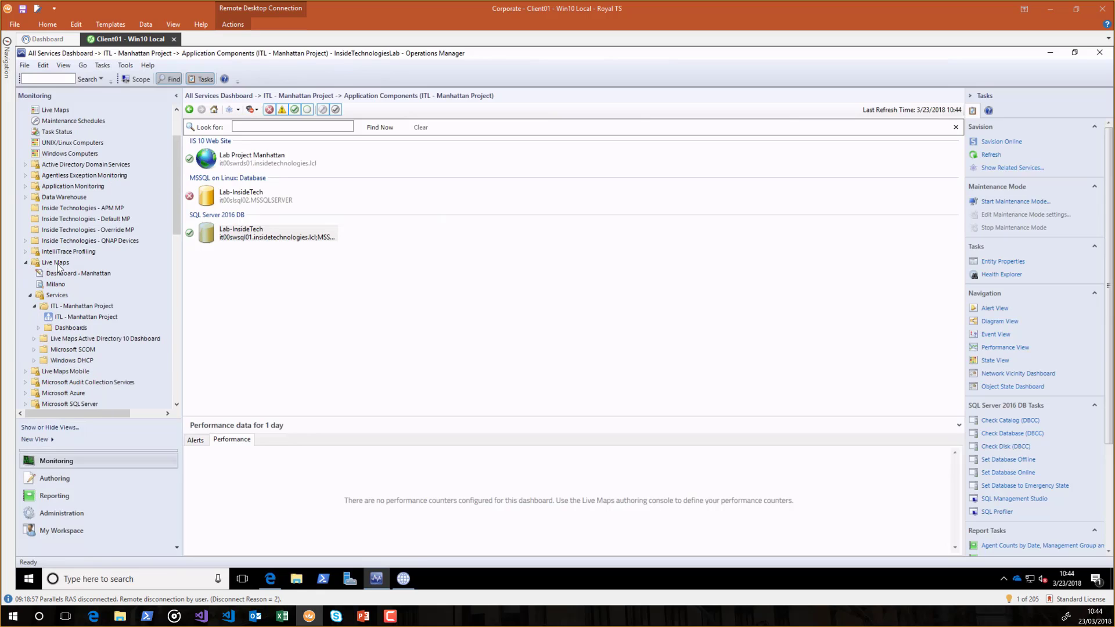
pyautogui.scroll(-2, 58, 266)
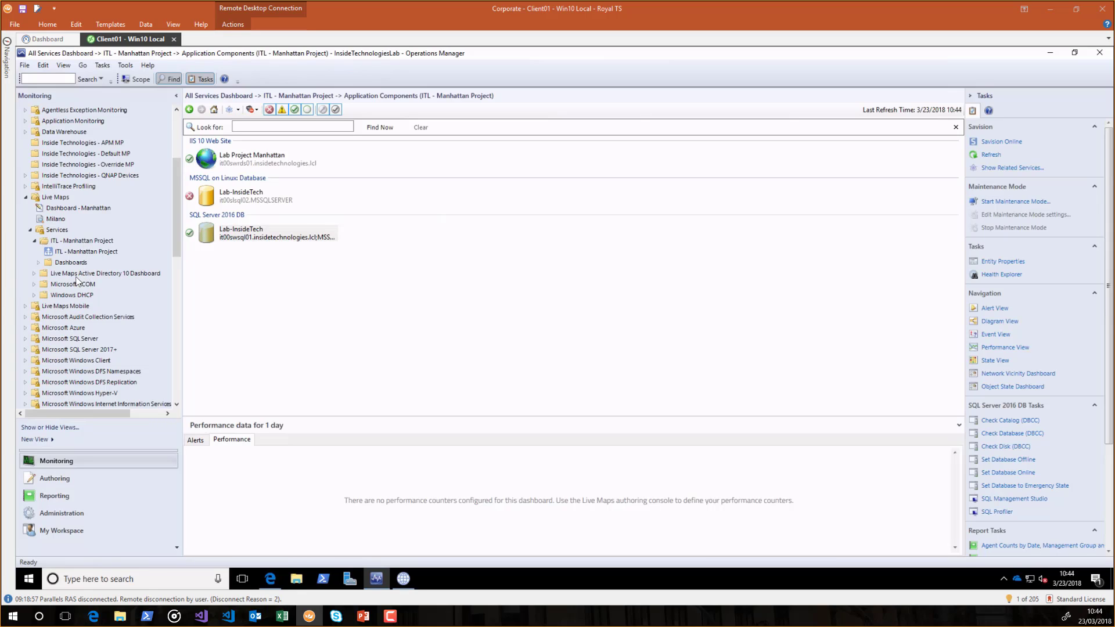
pyautogui.click(34, 273)
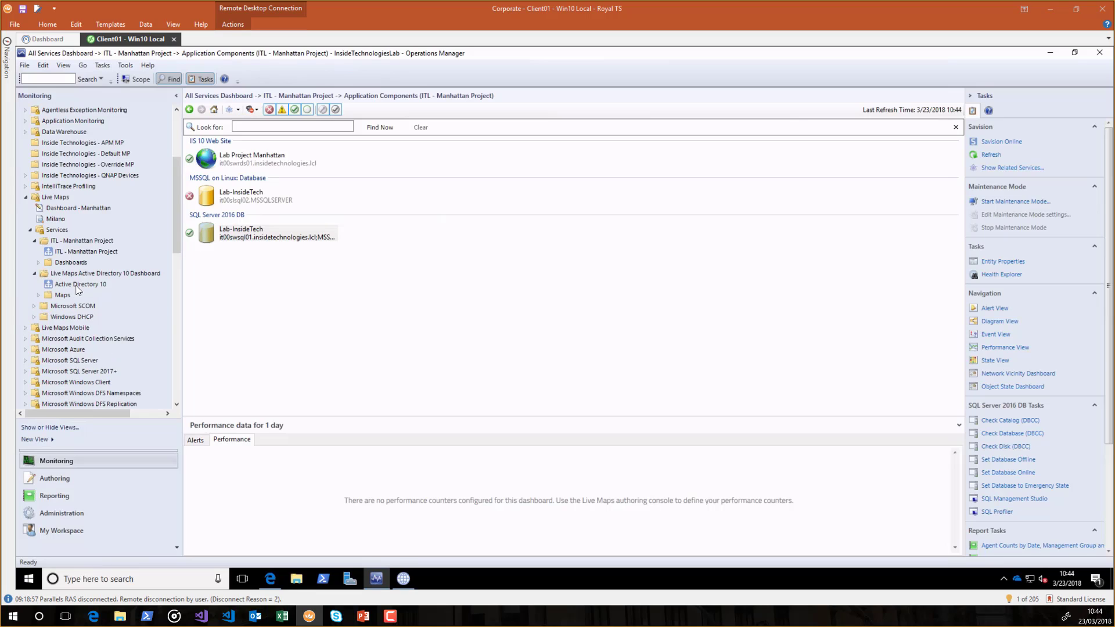
pyautogui.click(78, 285)
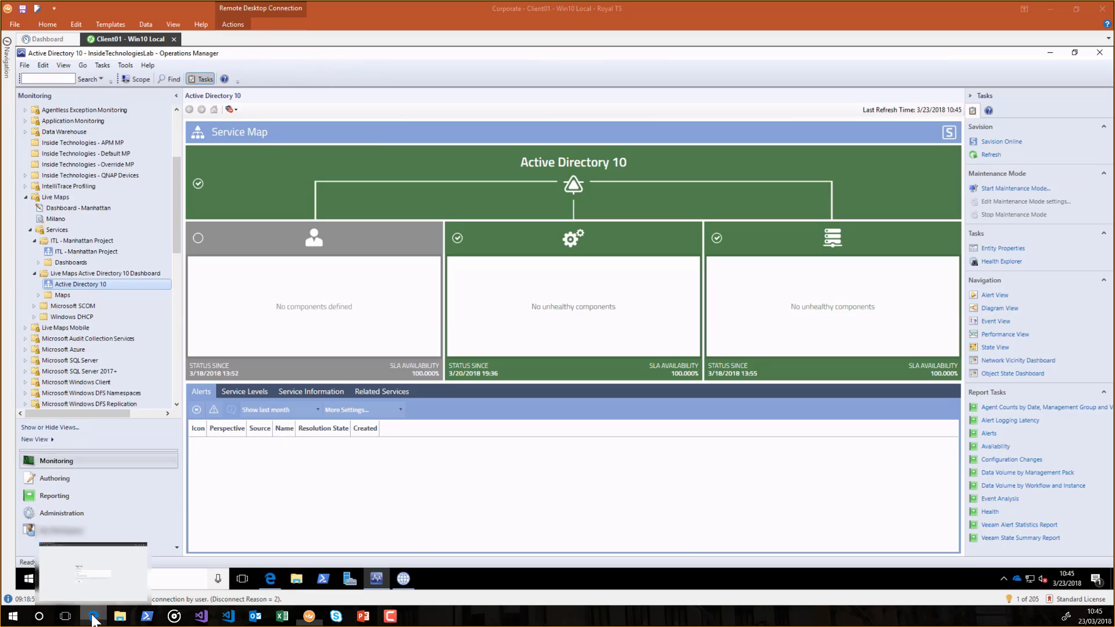
# Step: Sign in to the Live Maps Portal in Edge with the Windows account name and password
pyautogui.click(93, 618)
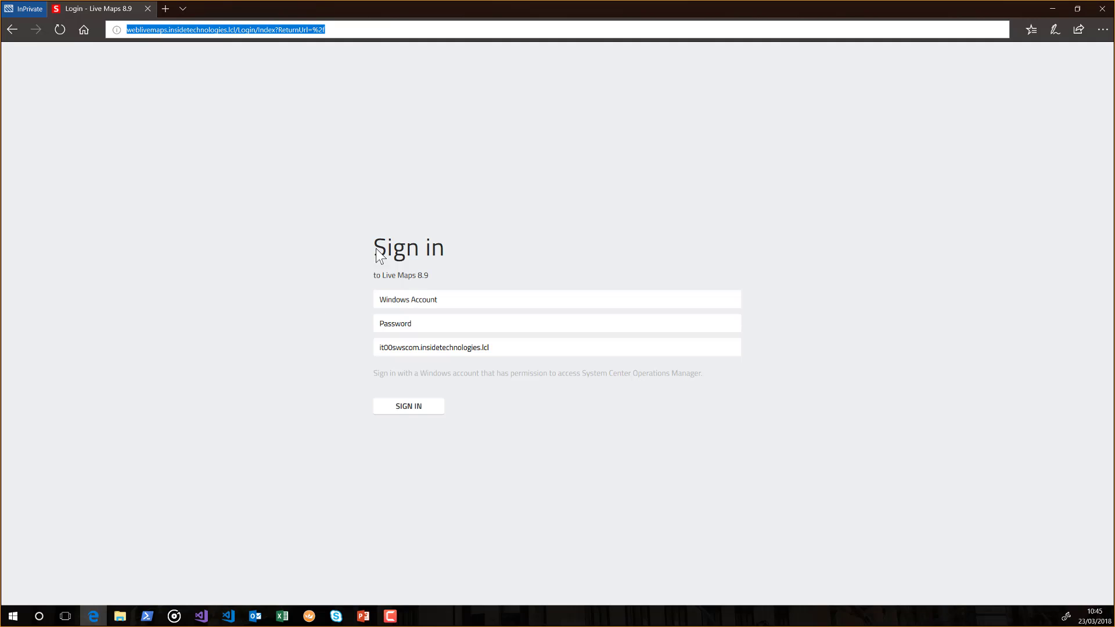
pyautogui.click(458, 302)
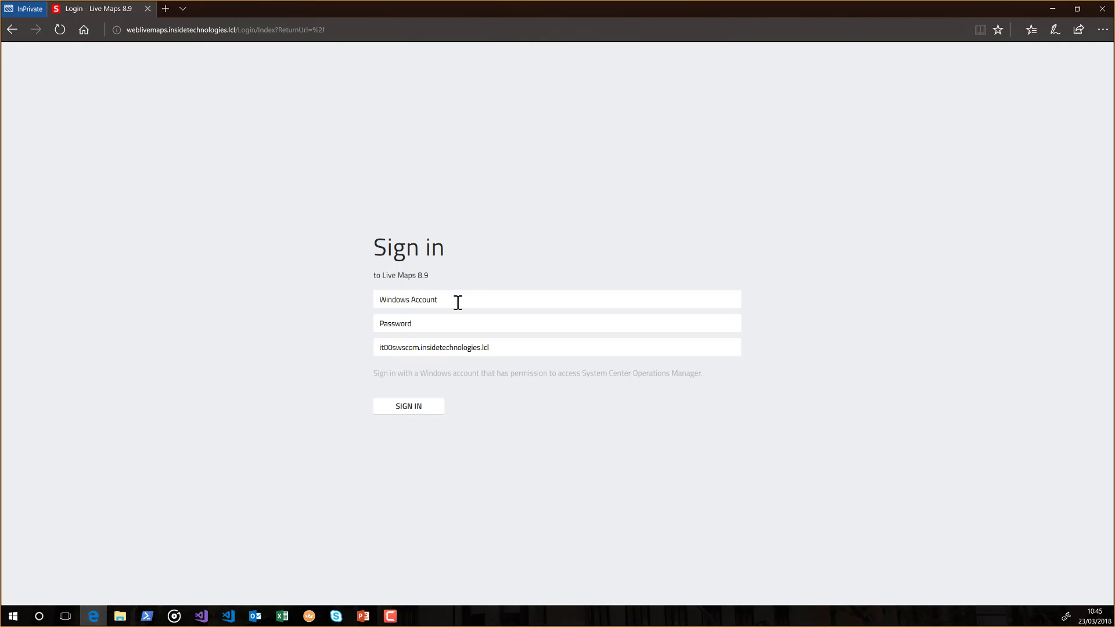
pyautogui.write('•')
pyautogui.press('Return')
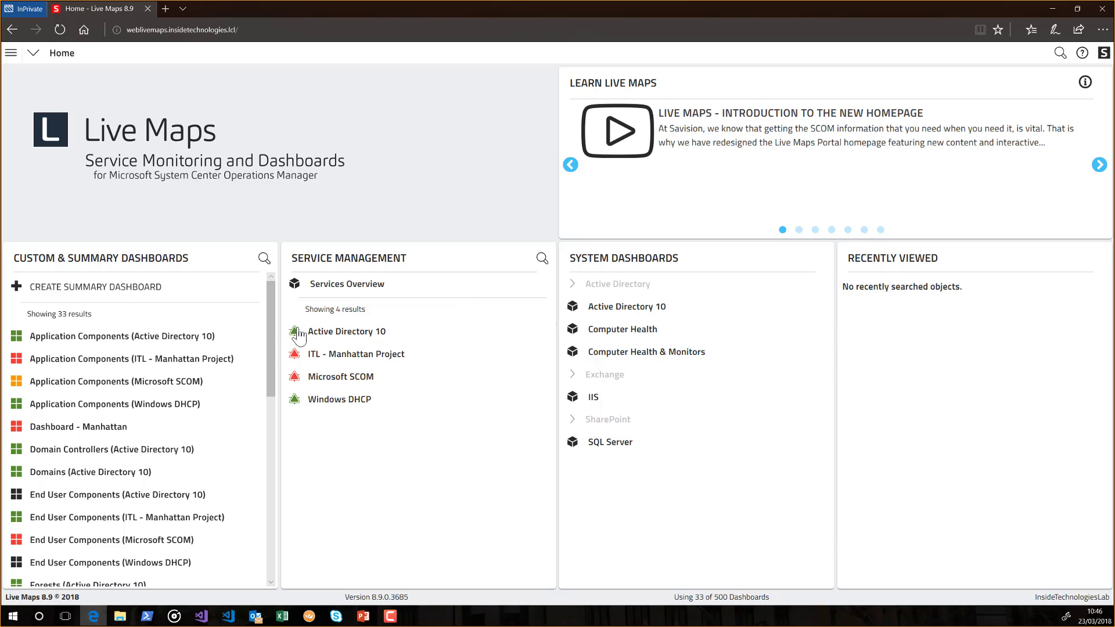
# Step: Browse the home page's custom dashboards list (33 of 500 used) and select Hyper-V Dashboard
pyautogui.scroll(-7, 156, 303)
pyautogui.scroll(-1, 145, 337)
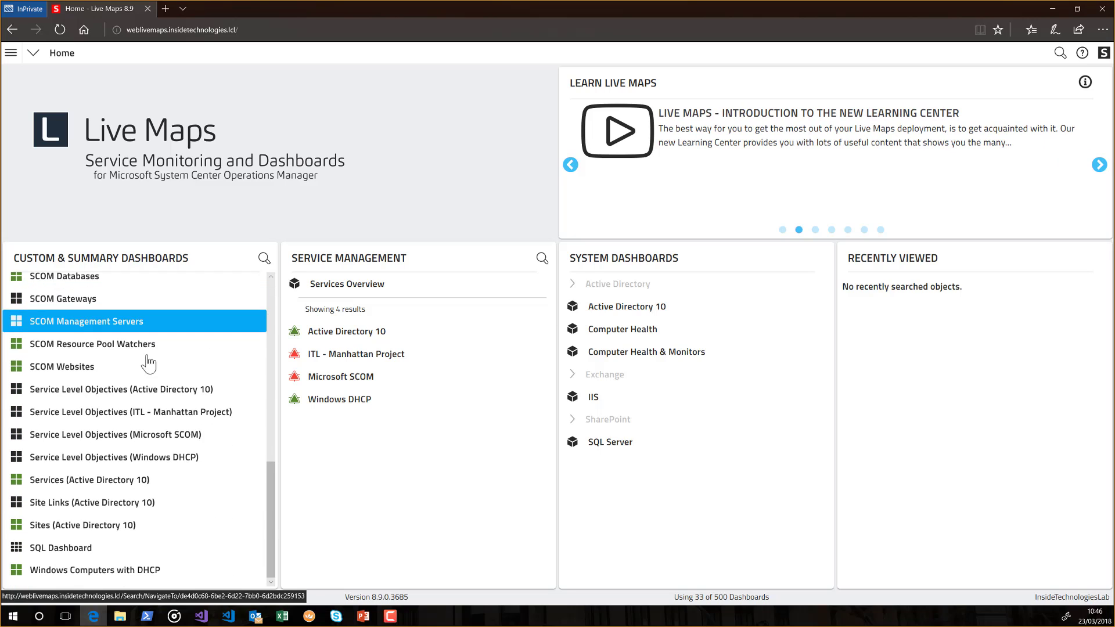
pyautogui.scroll(7, 147, 413)
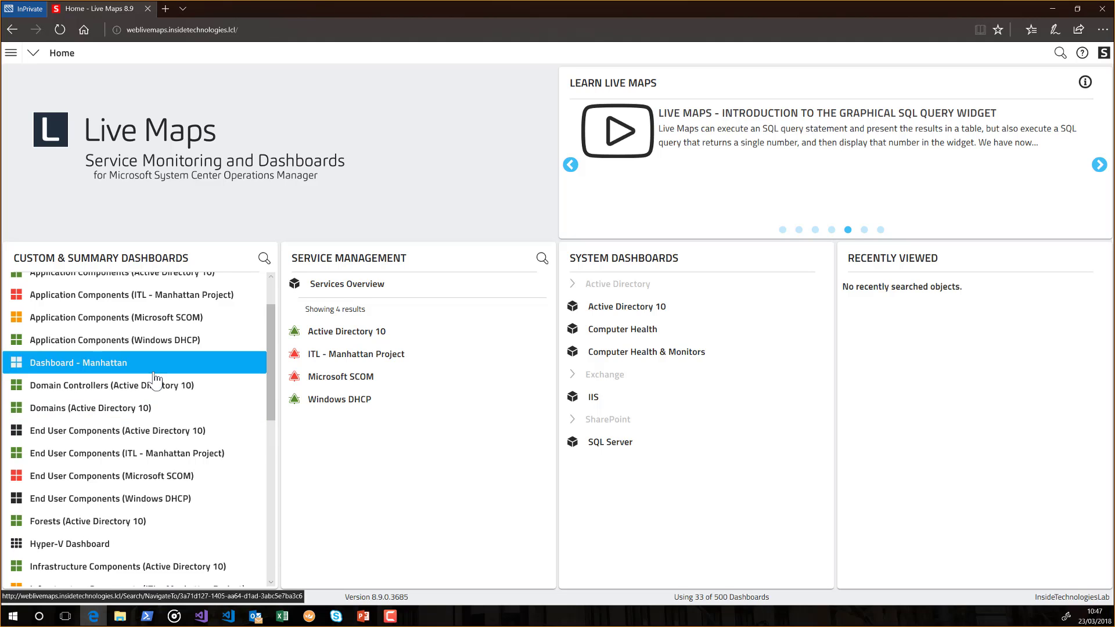
pyautogui.scroll(-2, 155, 380)
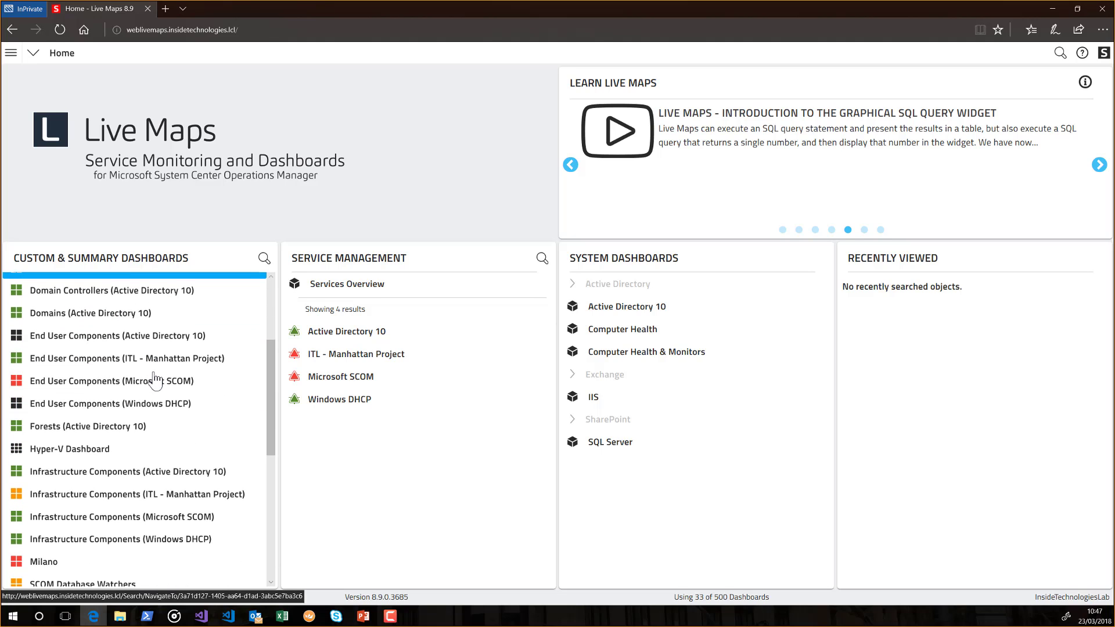
pyautogui.click(91, 458)
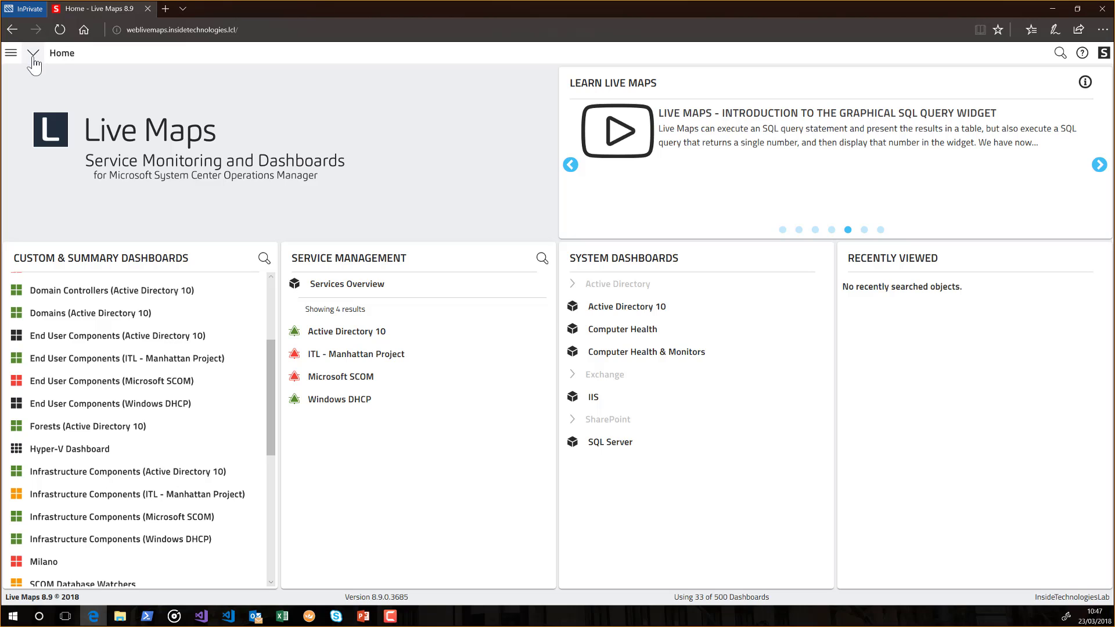
pyautogui.click(33, 54)
pyautogui.click(86, 459)
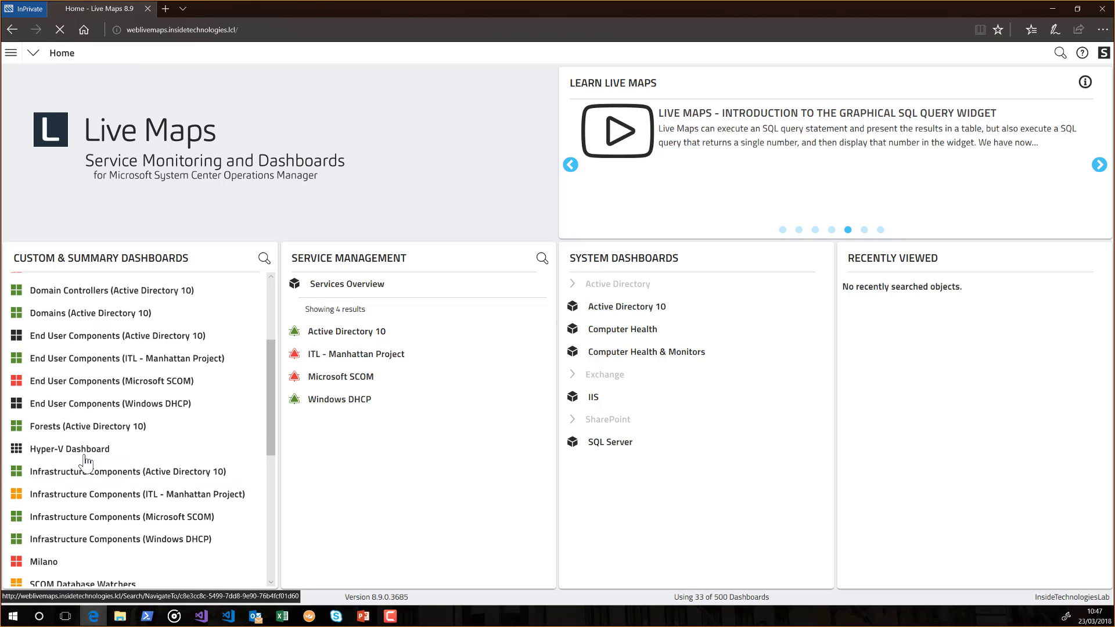
# Step: Open the Hyper-V Dashboard and follow the IT00SWHYPV02 host link into Object Explorer
pyautogui.click(86, 459)
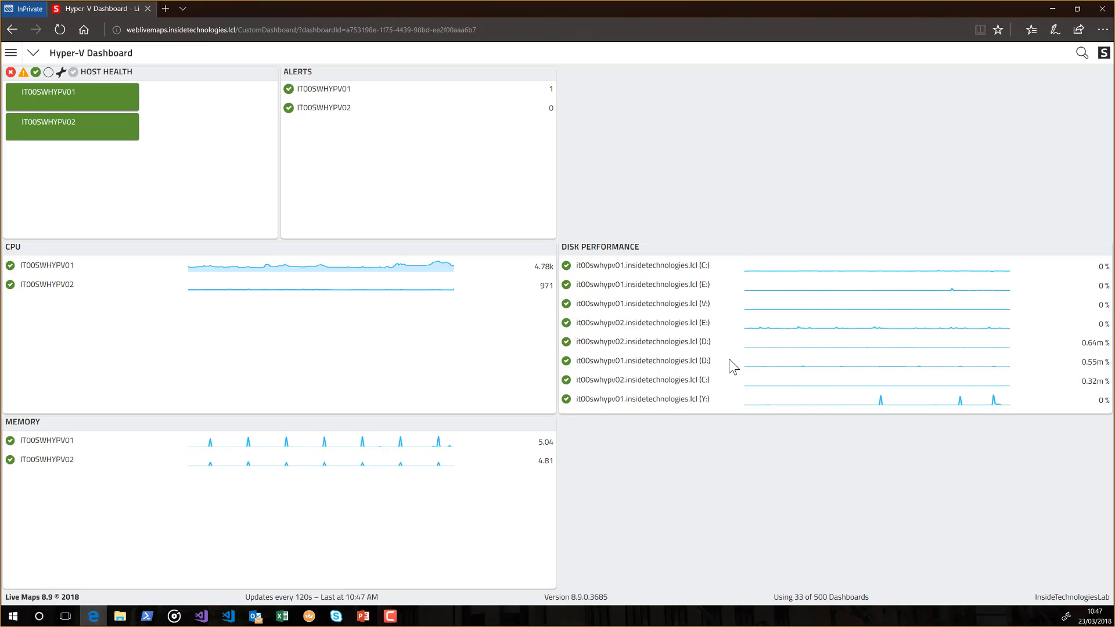
pyautogui.click(64, 291)
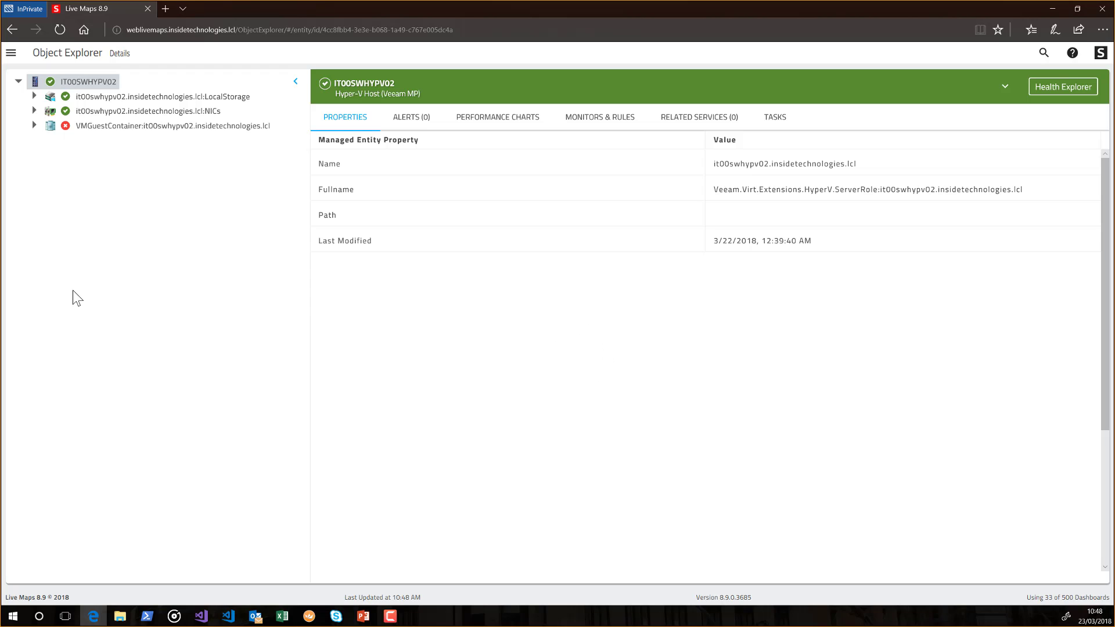
# Step: Review the Hyper-V host's Performance Charts, scrolling through all of them
pyautogui.click(473, 122)
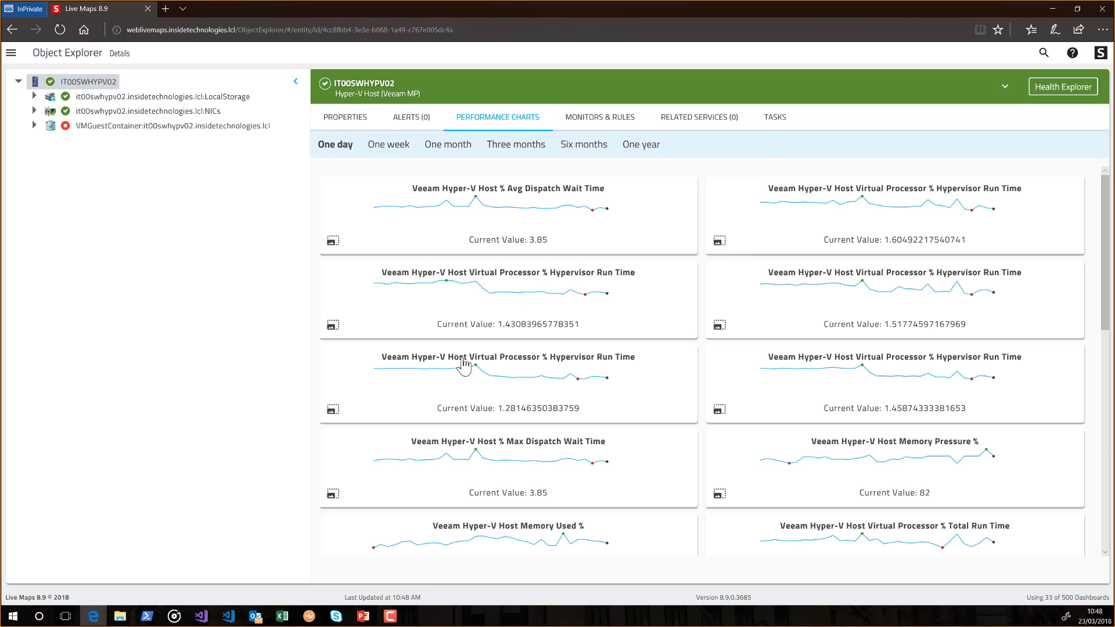
pyautogui.scroll(-2, 548, 348)
pyautogui.scroll(-3, 549, 349)
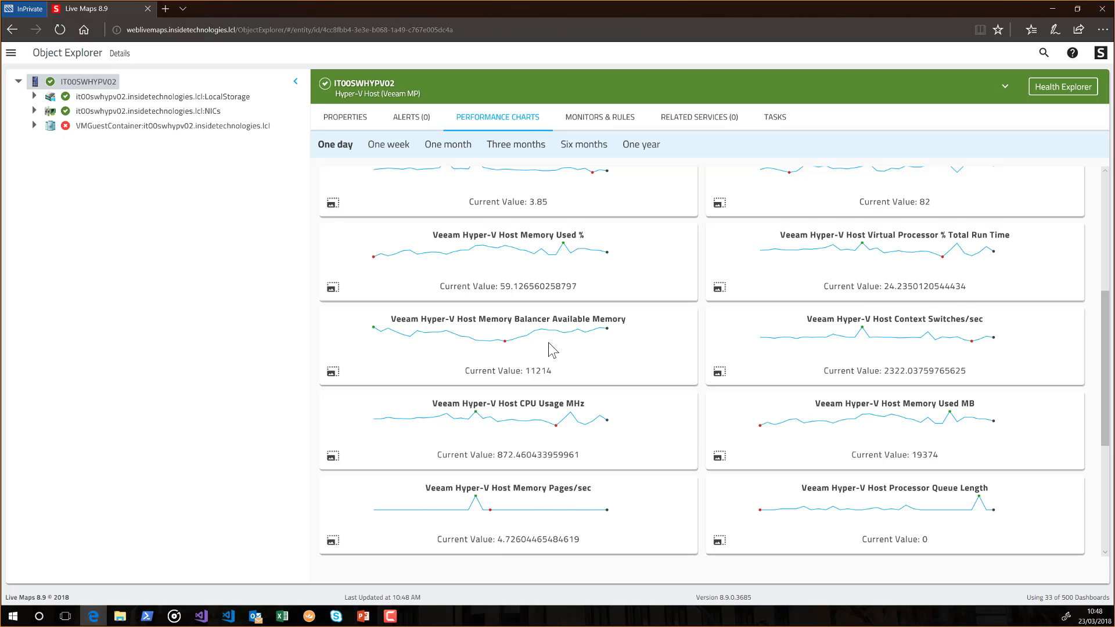
pyautogui.scroll(-4, 548, 343)
pyautogui.scroll(10, 549, 343)
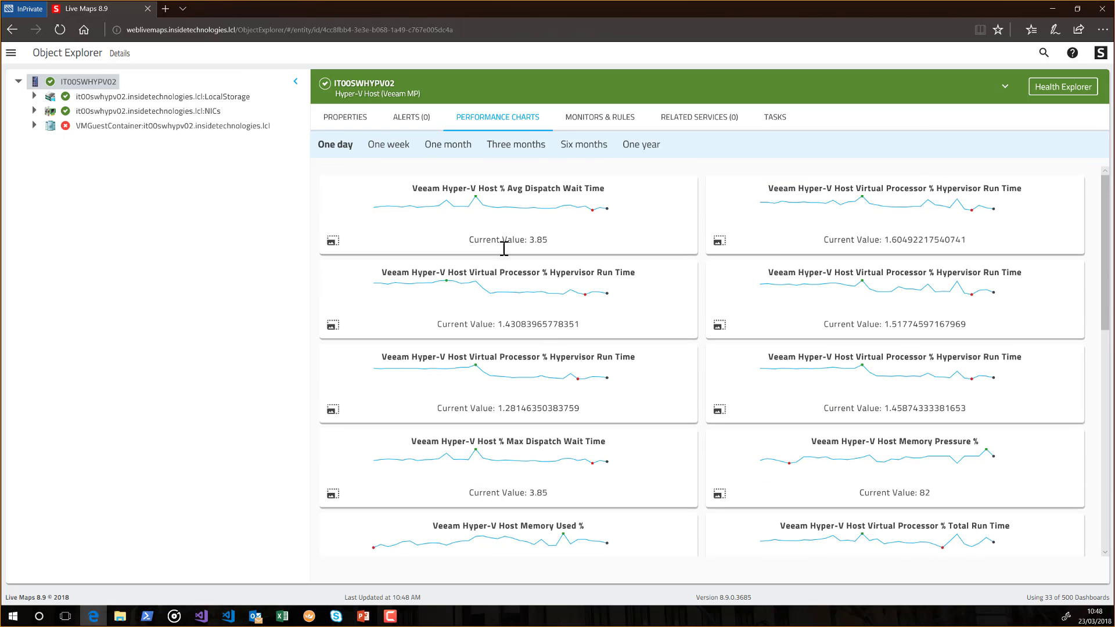
# Step: Back on Properties, expand VMGuestContainer to list the VMs, then return to the Hyper-V Dashboard
pyautogui.click(353, 118)
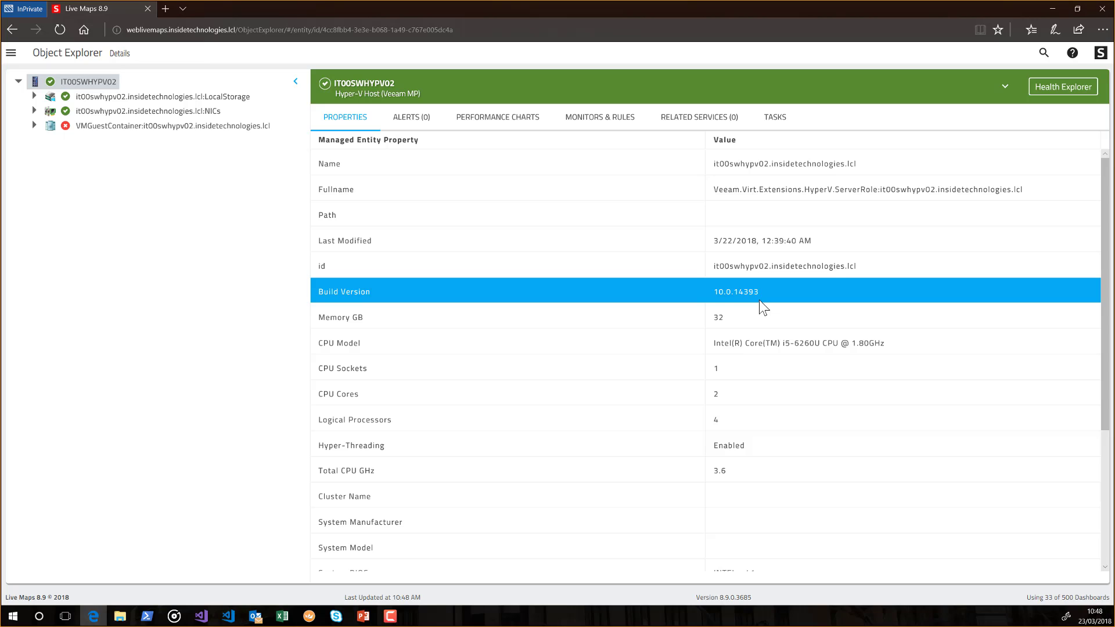
pyautogui.click(33, 125)
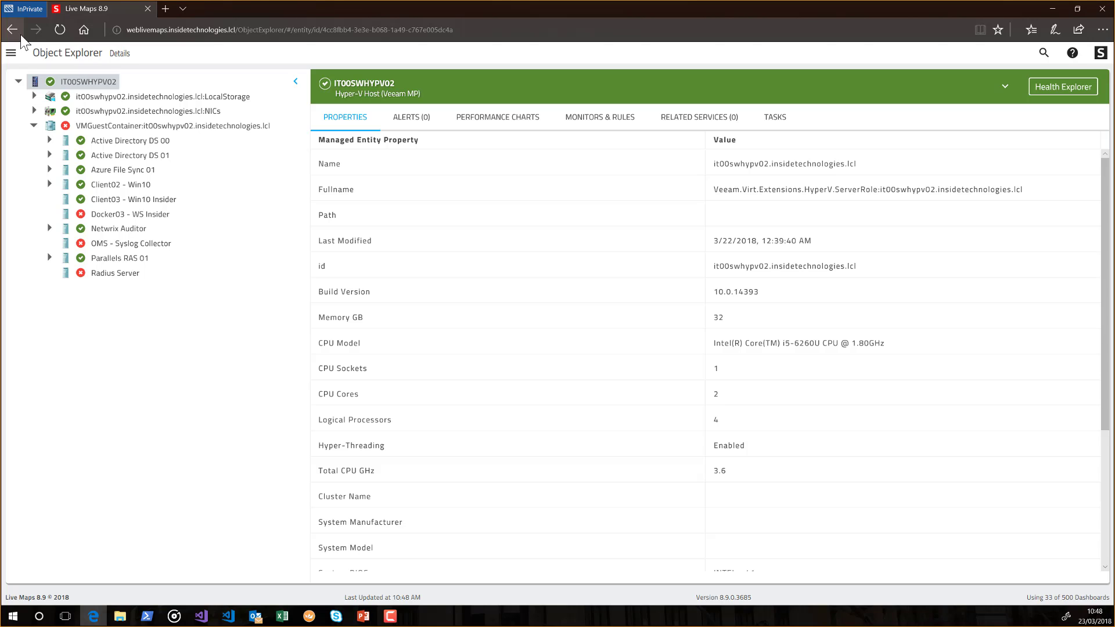
pyautogui.click(12, 29)
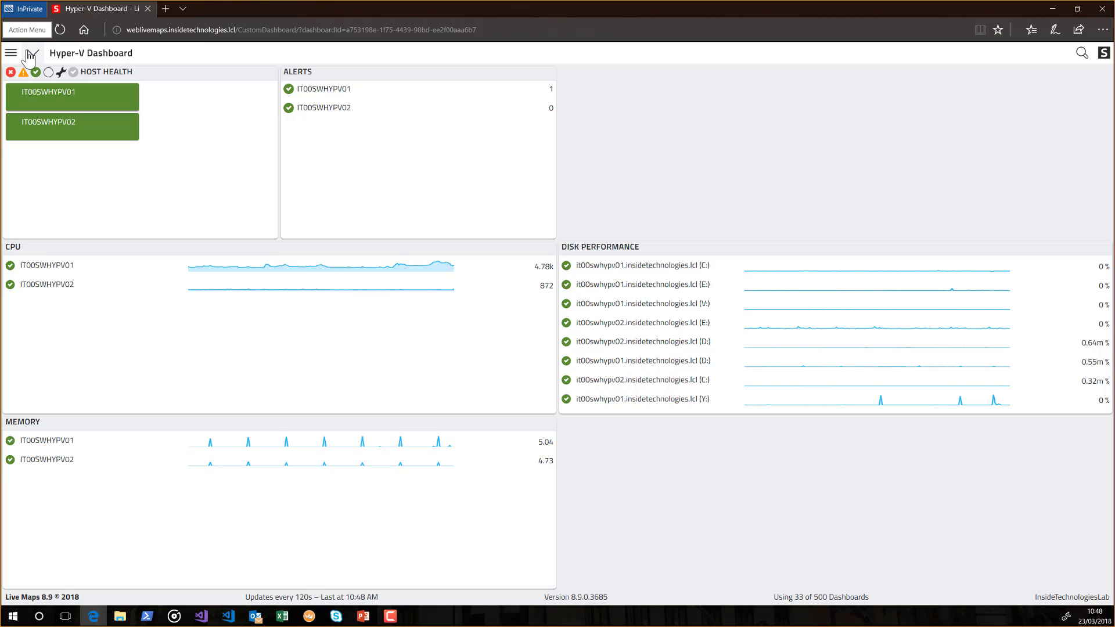
# Step: Edit the Hyper-V Dashboard, browse the widget types in the sidebar, then exit the editor
pyautogui.click(35, 56)
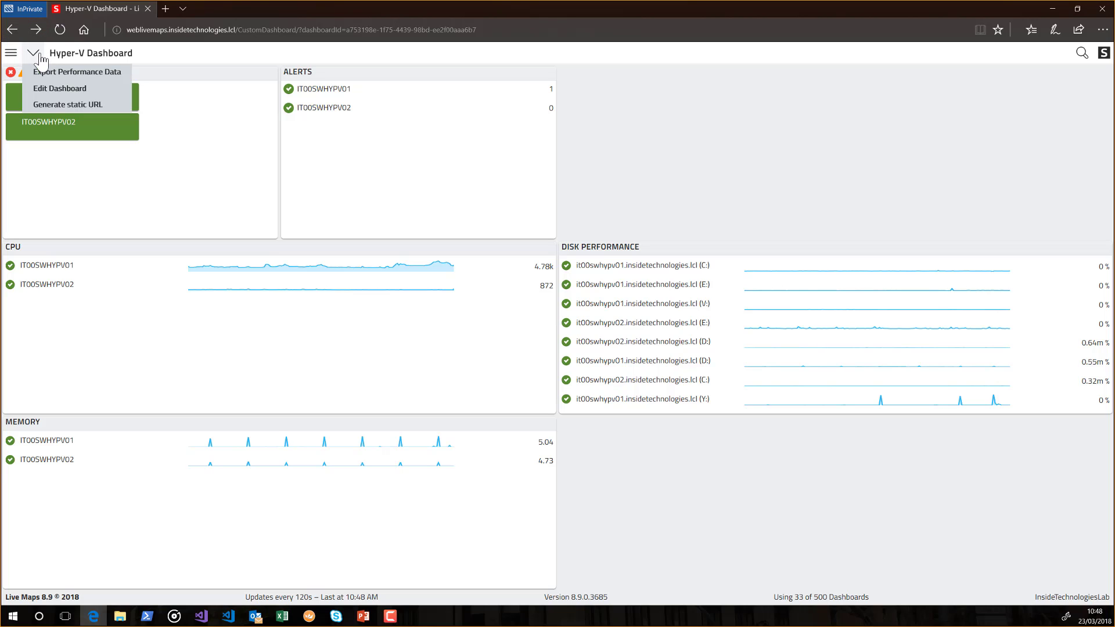
pyautogui.click(58, 90)
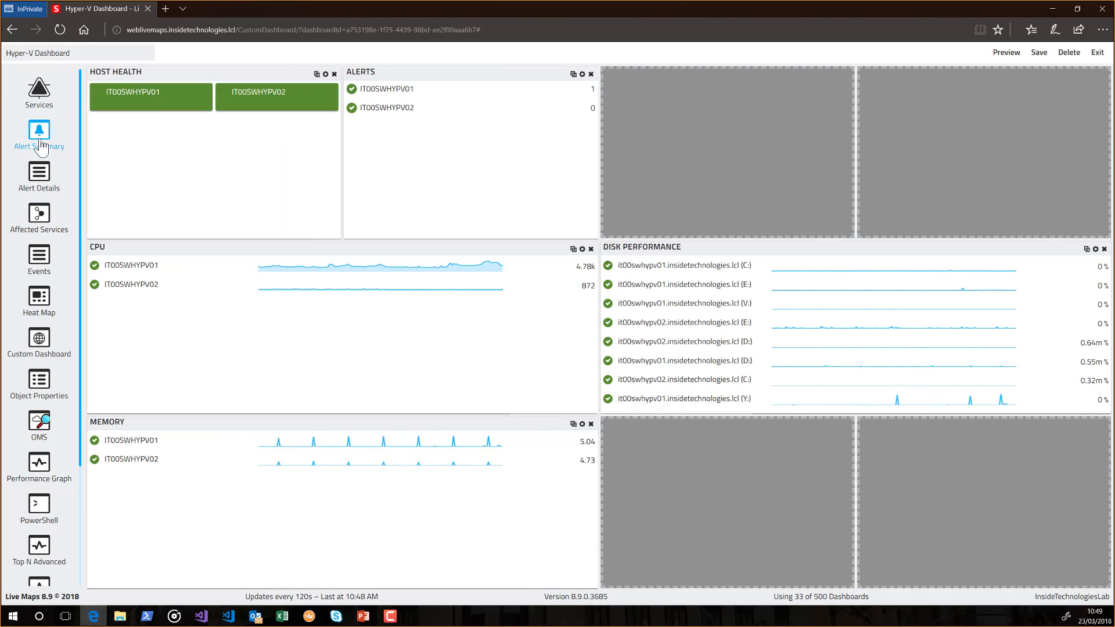
pyautogui.scroll(-5, 40, 146)
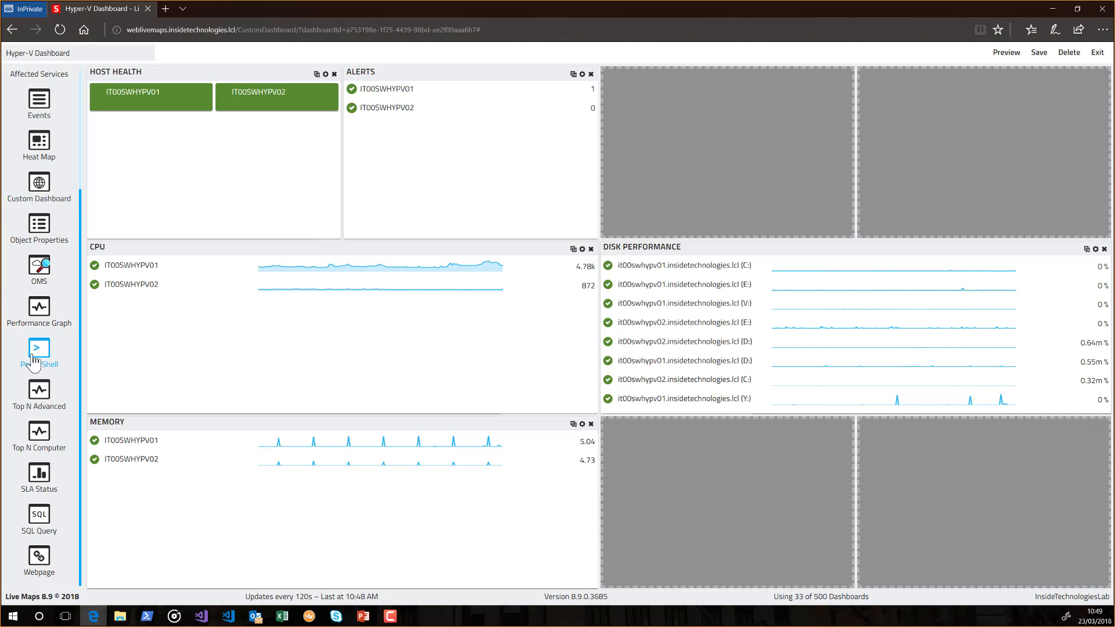
pyautogui.scroll(3, 33, 361)
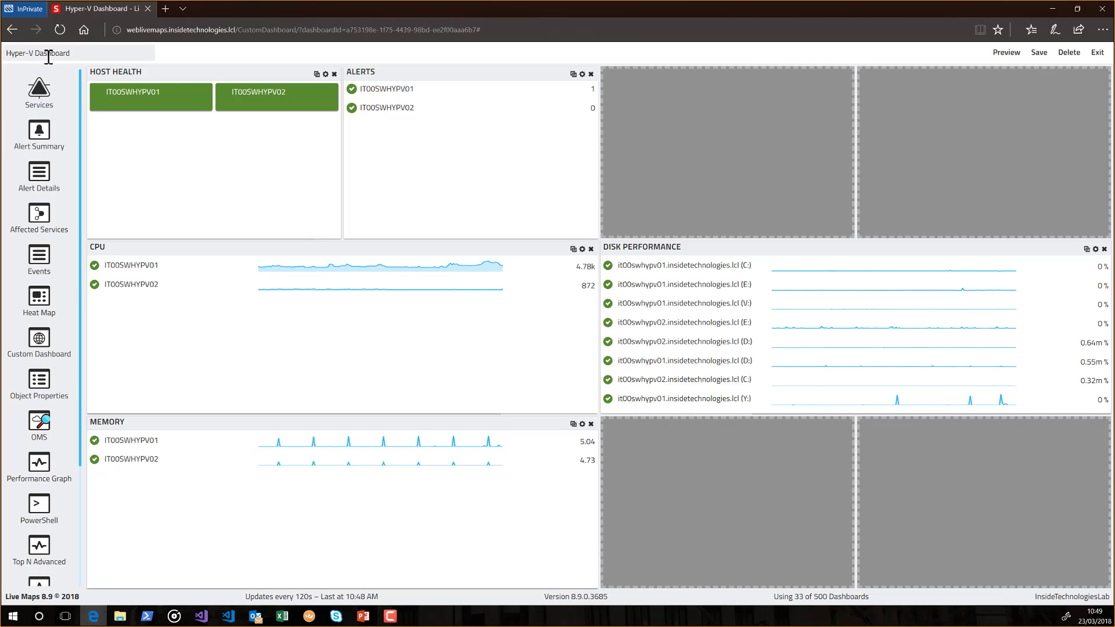
pyautogui.click(1098, 53)
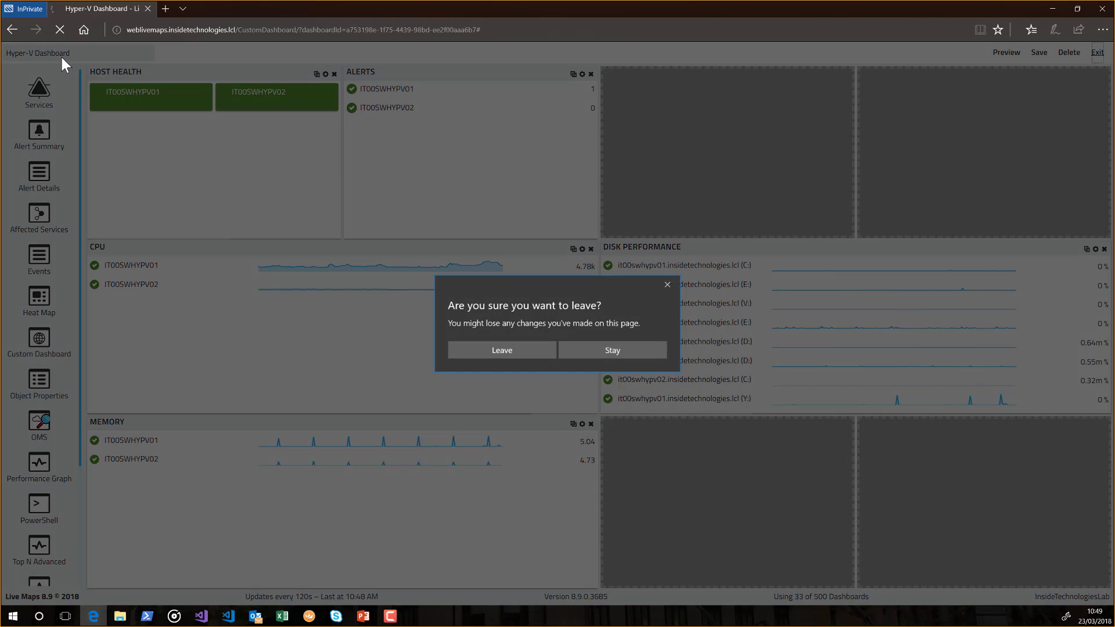
# Step: Discard the dashboard edits and go to the Live Maps portal Home page
pyautogui.click(520, 350)
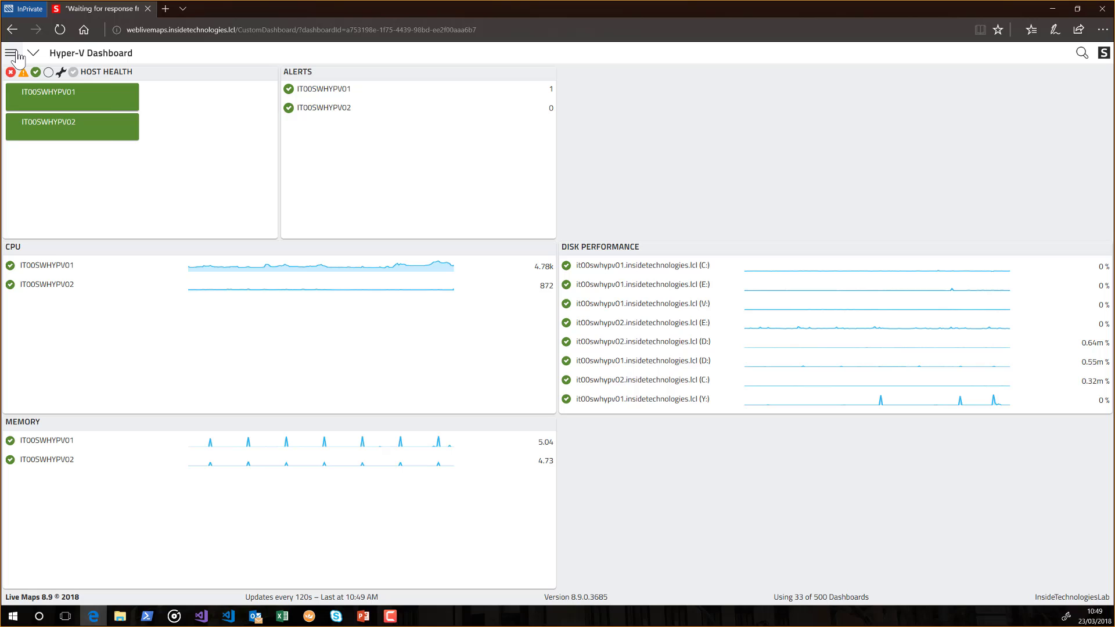
pyautogui.click(11, 52)
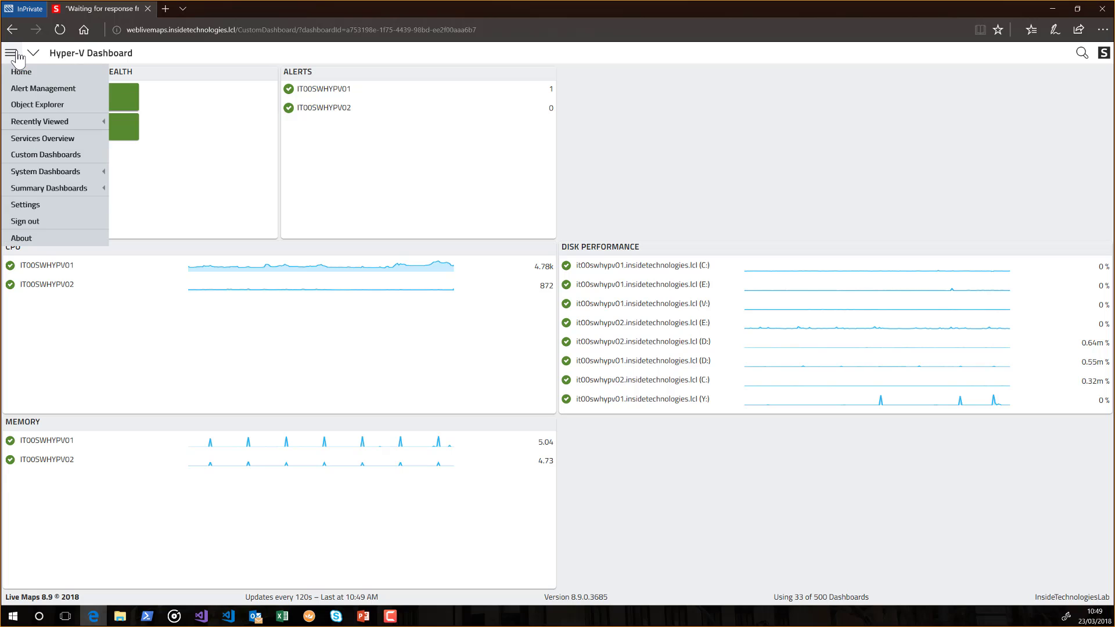
pyautogui.click(25, 74)
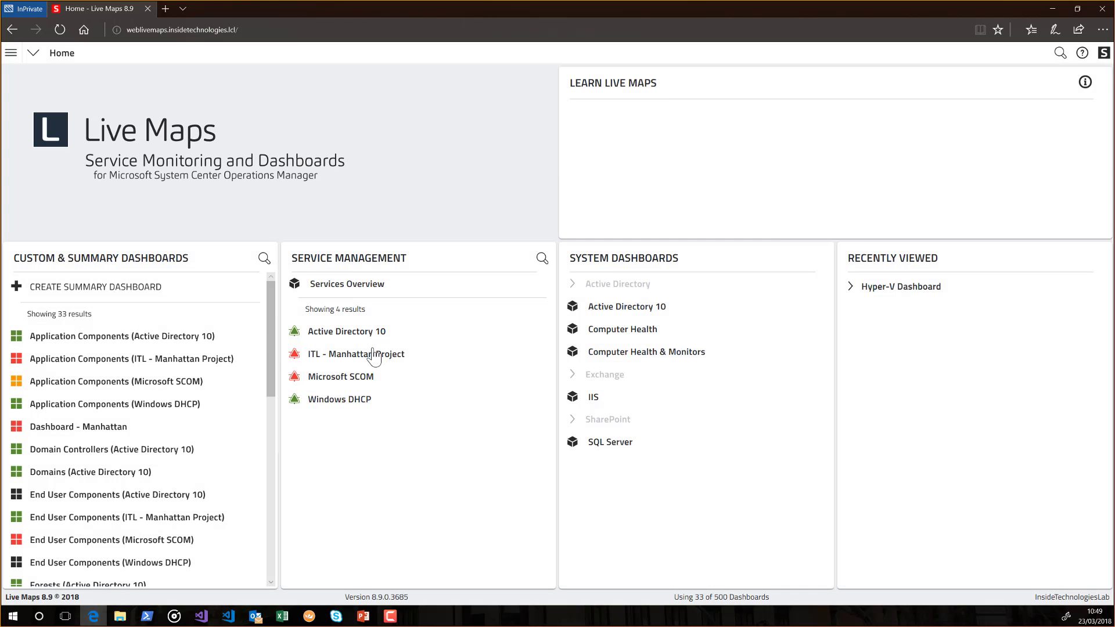
# Step: Open 'ITL - Manhattan Project' from Service Management on the Home page
pyautogui.click(361, 361)
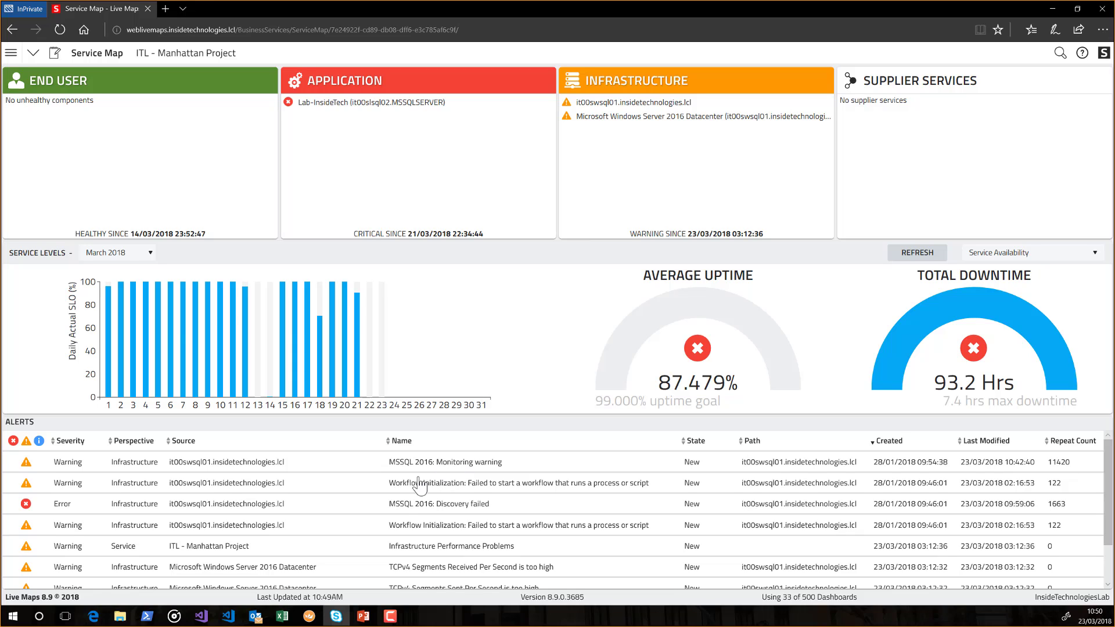
pyautogui.click(386, 505)
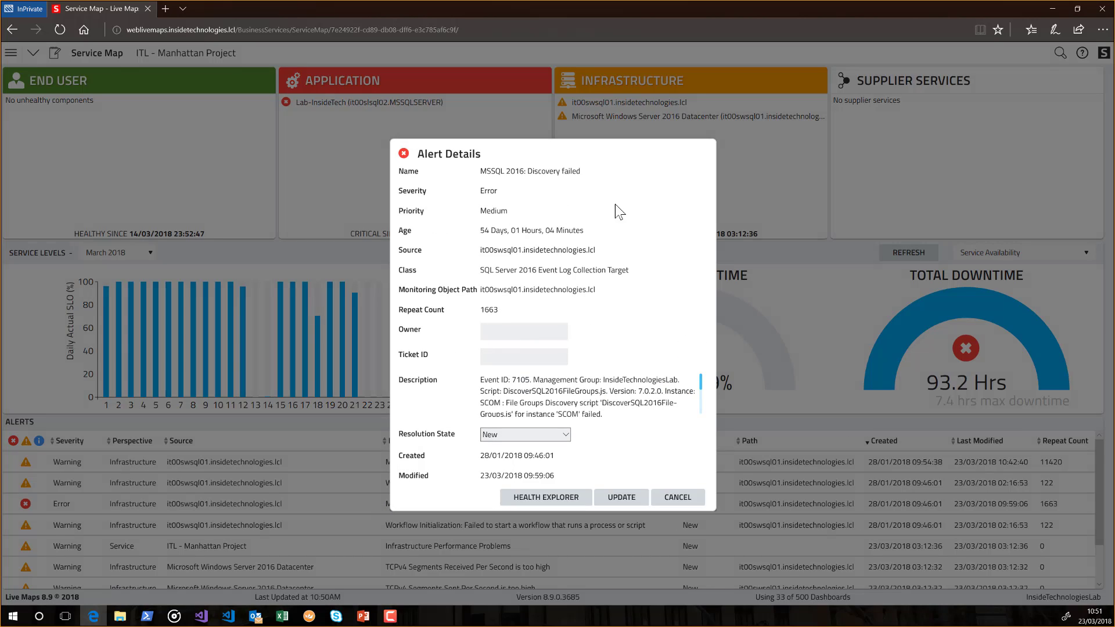
pyautogui.scroll(-2, 653, 395)
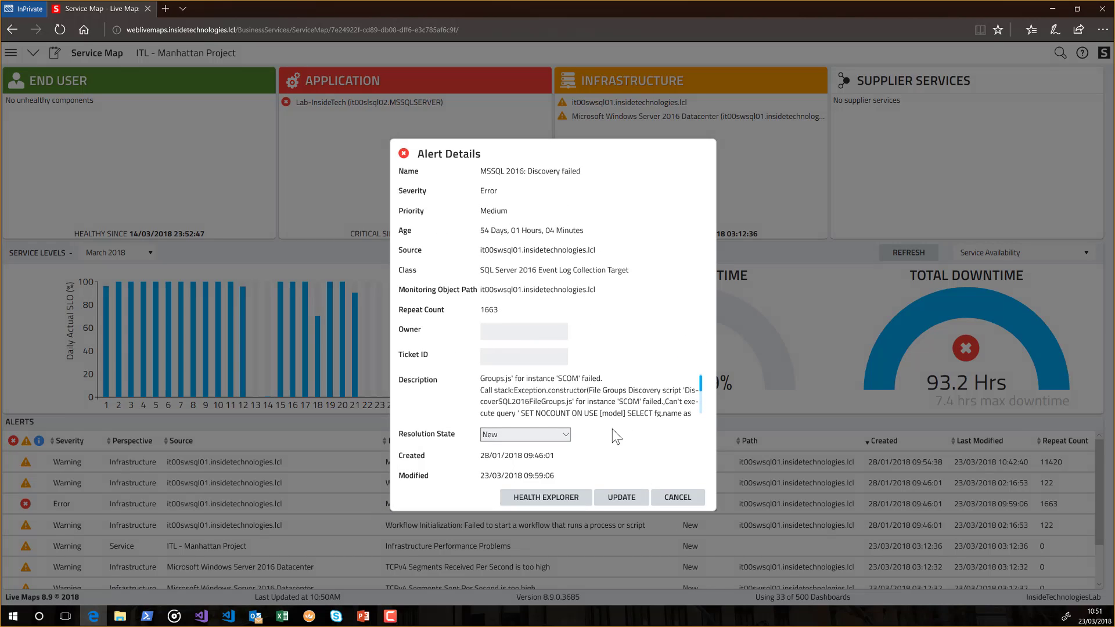
pyautogui.click(564, 435)
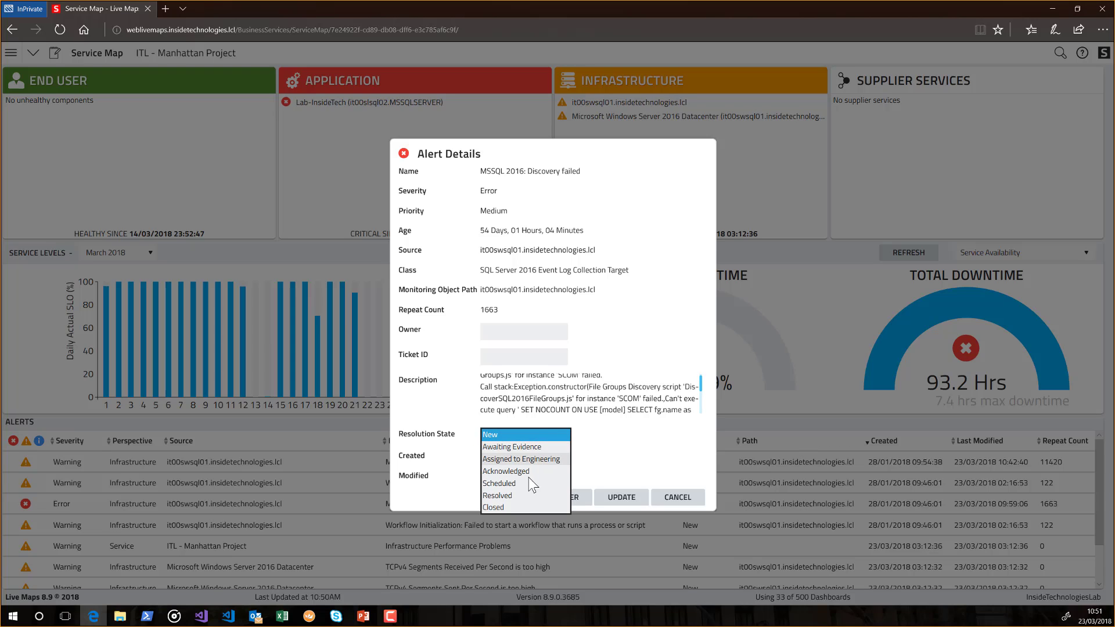
pyautogui.click(619, 462)
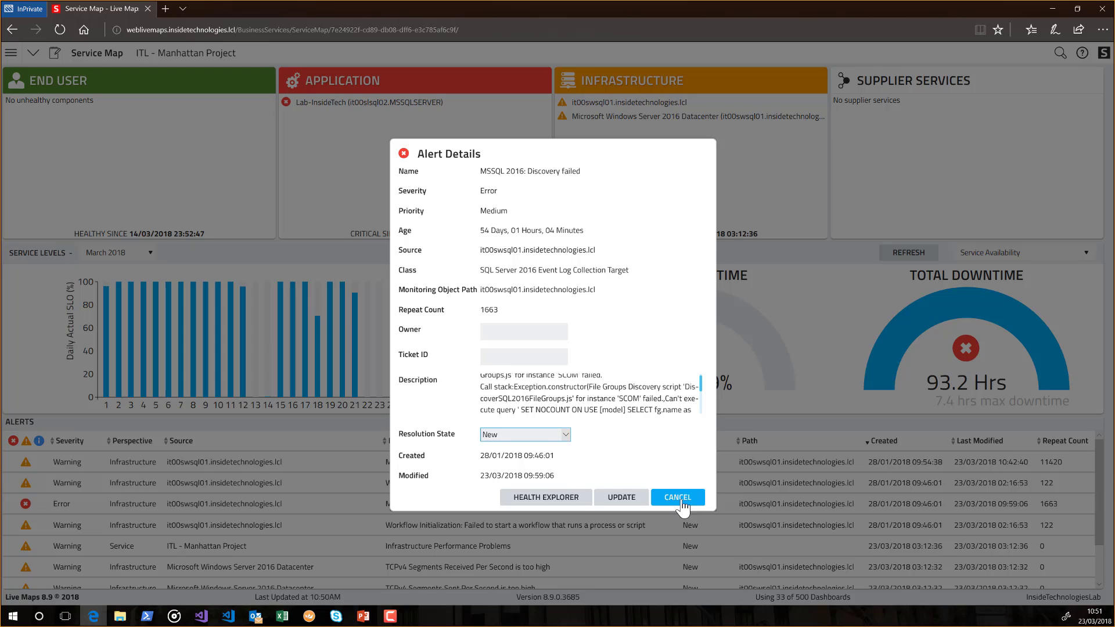
pyautogui.click(548, 434)
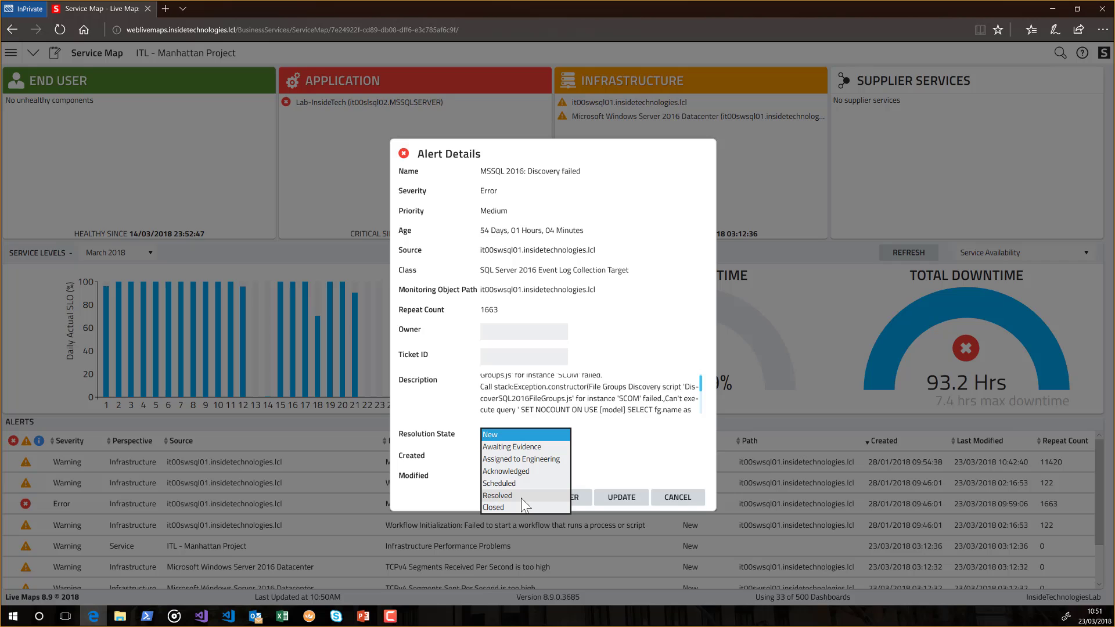
pyautogui.click(640, 437)
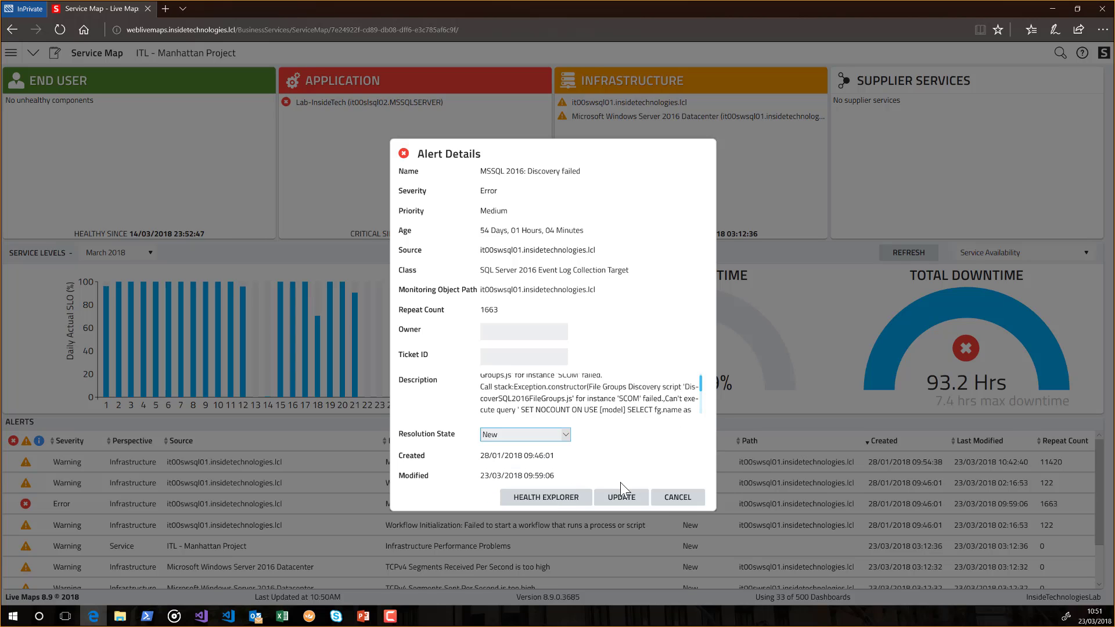
pyautogui.click(693, 506)
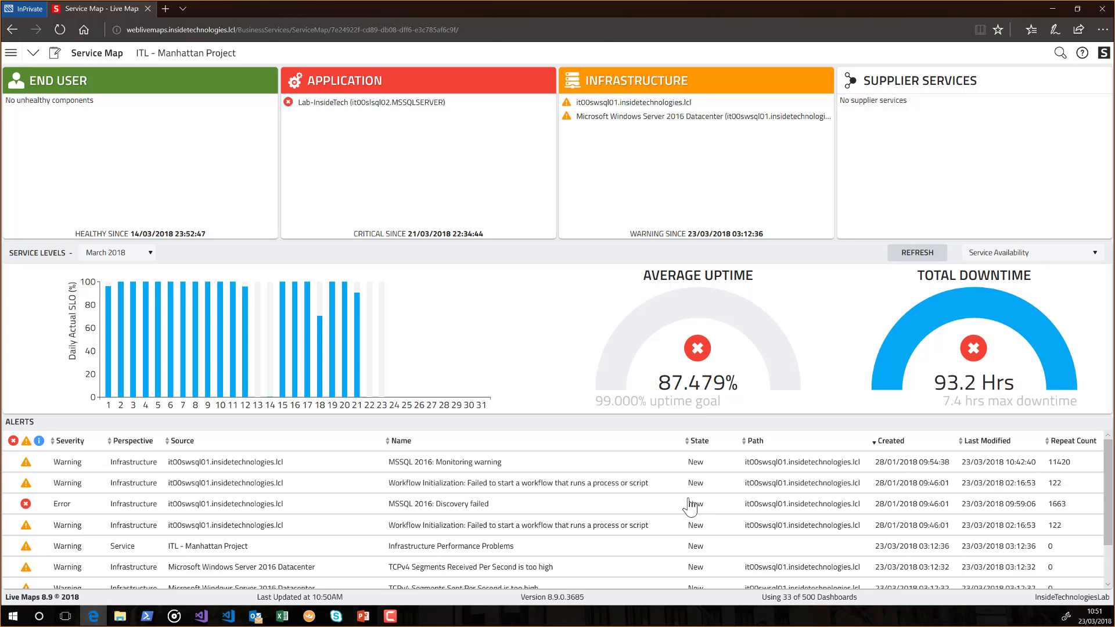
# Step: Leave the ITL - Manhattan Project map via the navigation menu to the Live Maps home page
pyautogui.click(35, 56)
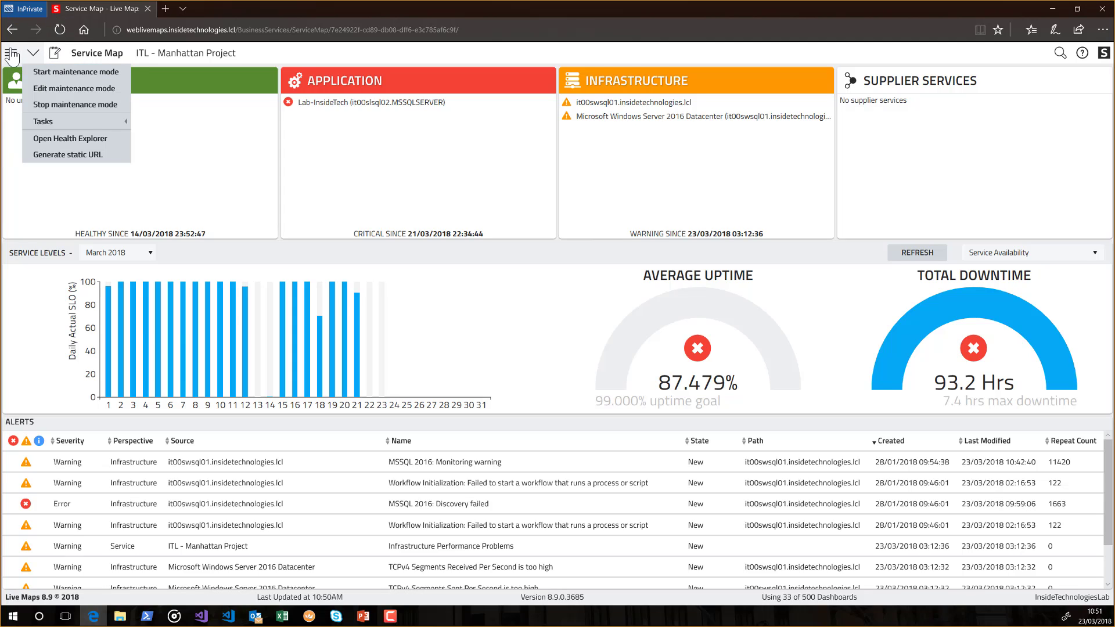
pyautogui.click(11, 58)
pyautogui.click(25, 80)
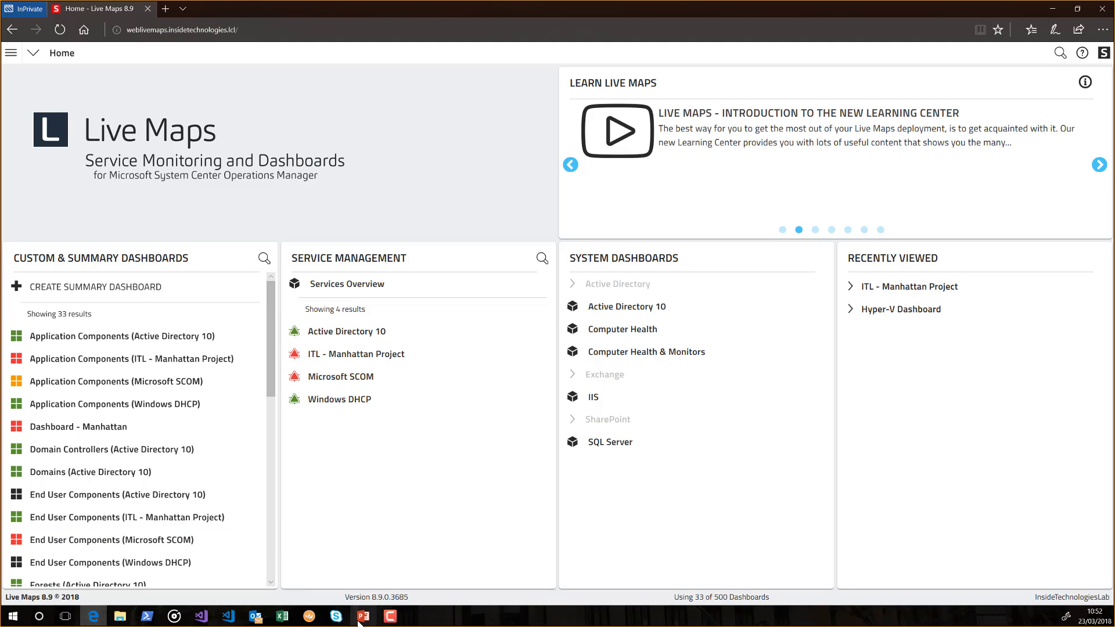
# Step: In the Operations Manager Reporting workspace, open Service Level Agreement Overview from Savision Community Reports Library
pyautogui.click(308, 616)
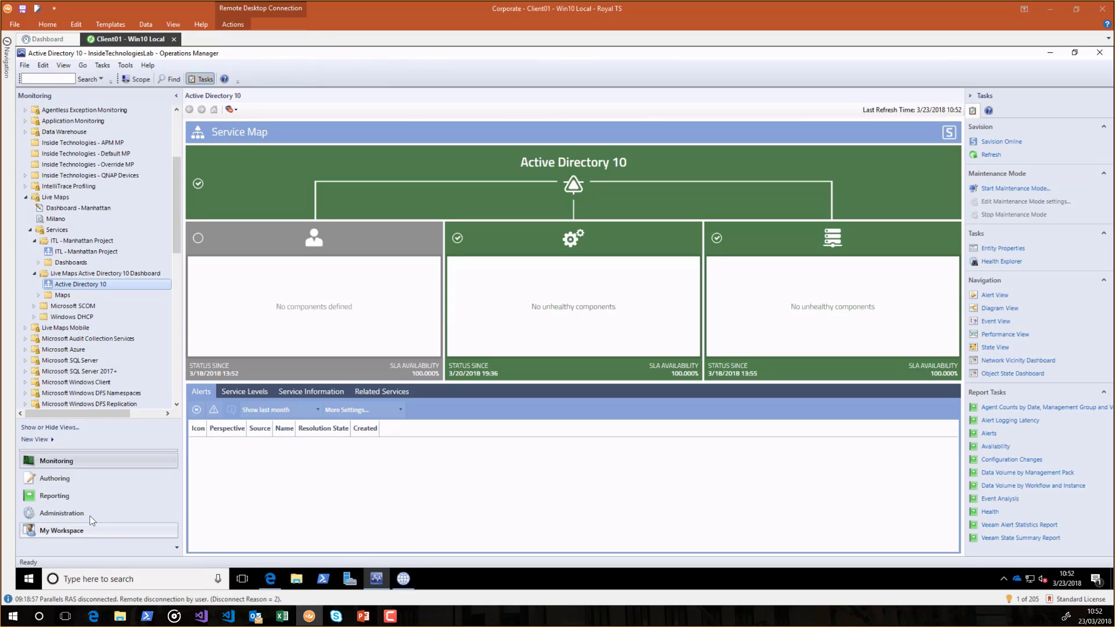
pyautogui.click(76, 497)
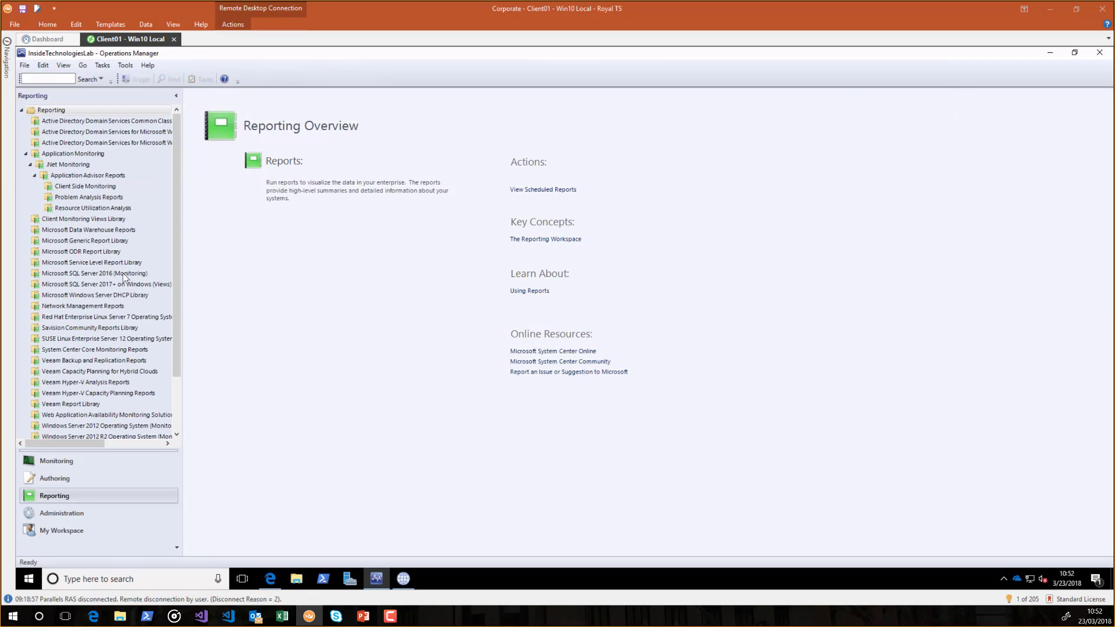
pyautogui.click(25, 153)
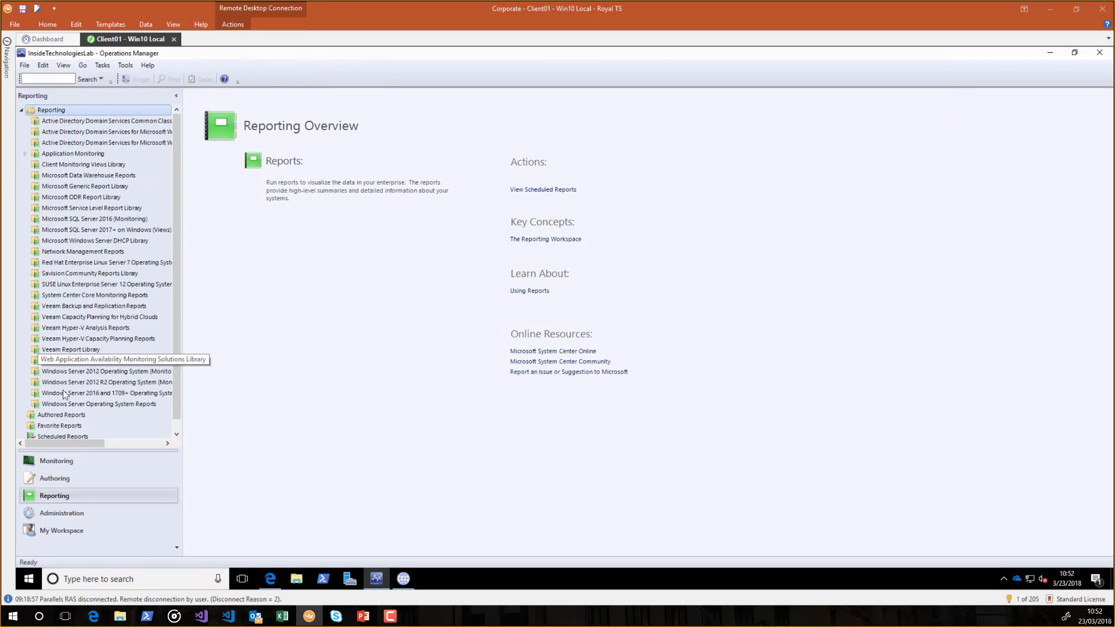
pyautogui.click(66, 274)
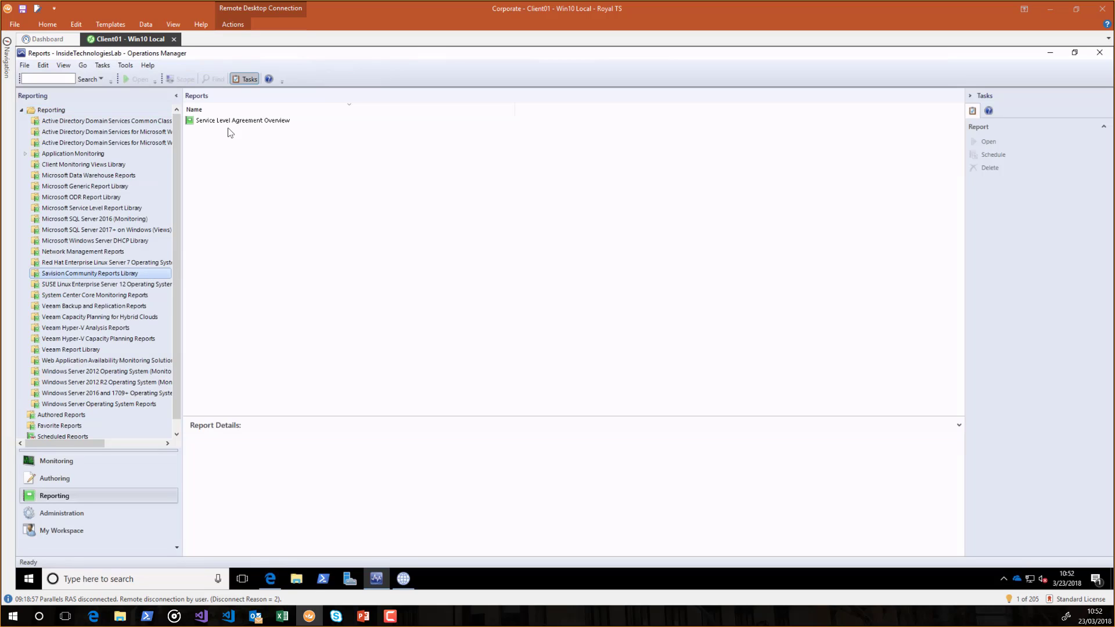
pyautogui.click(232, 122)
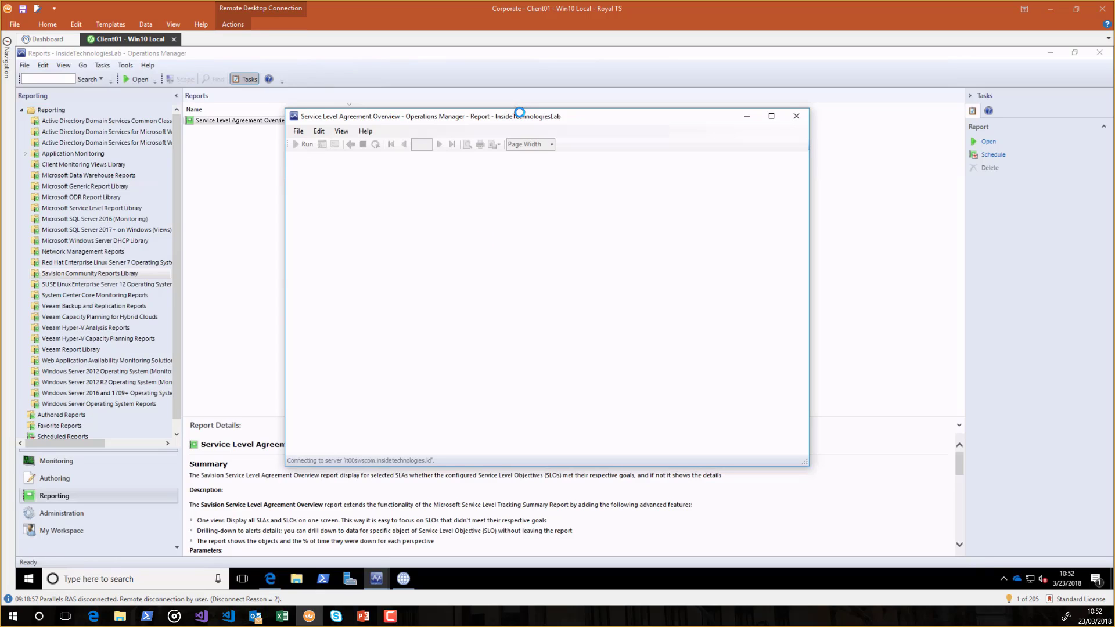
# Step: Maximize the report window and add ITL - Manhattan Project as the report's service level
pyautogui.doubleClick(519, 119)
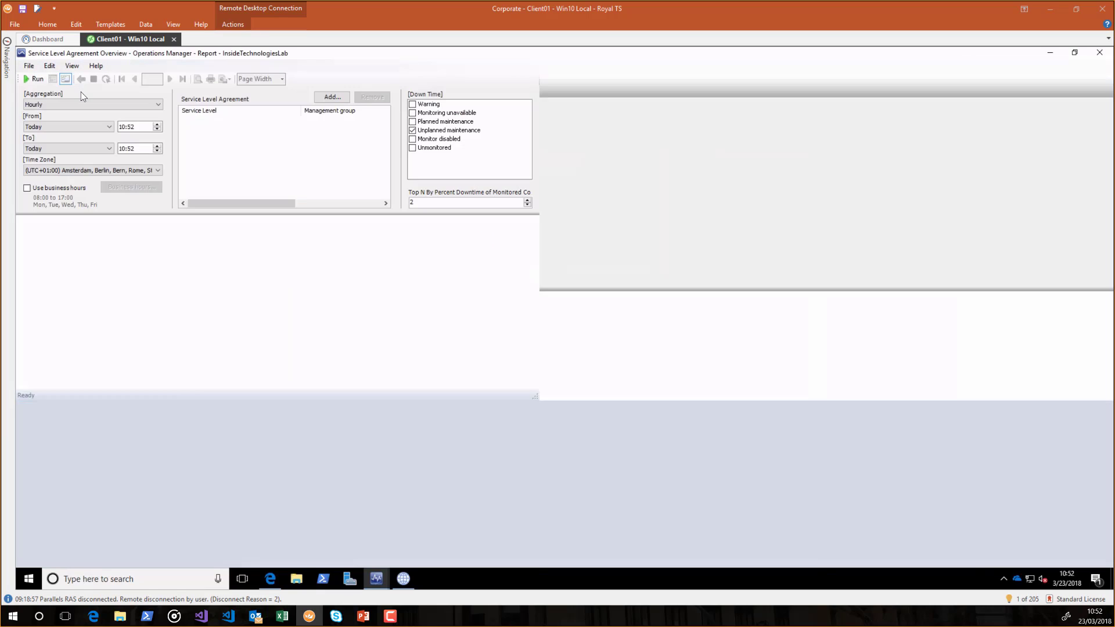
pyautogui.click(668, 97)
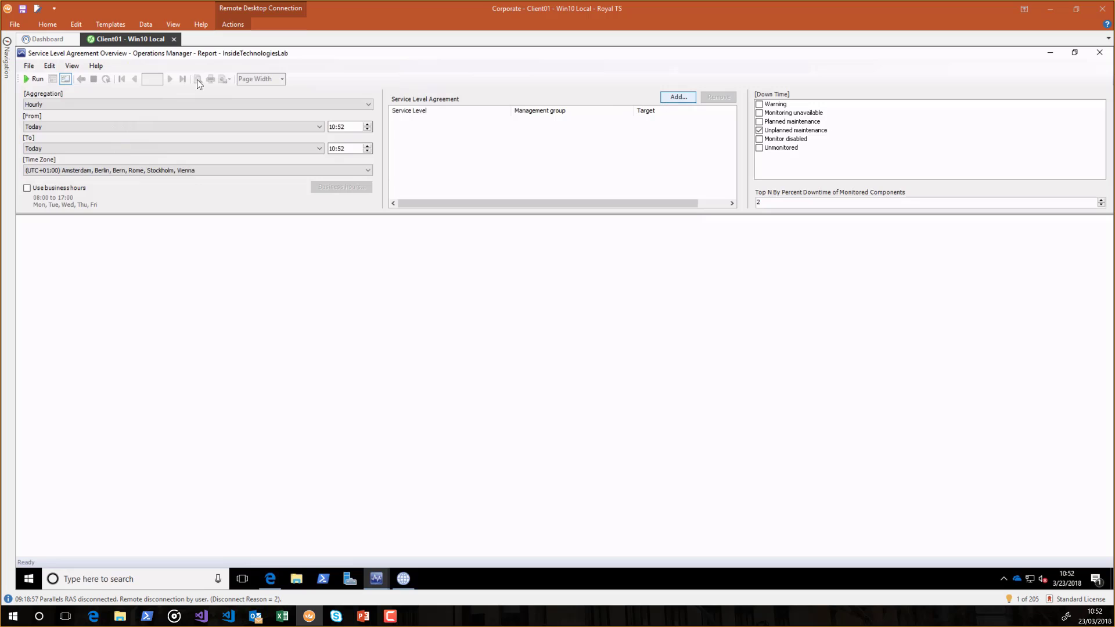
pyautogui.click(646, 196)
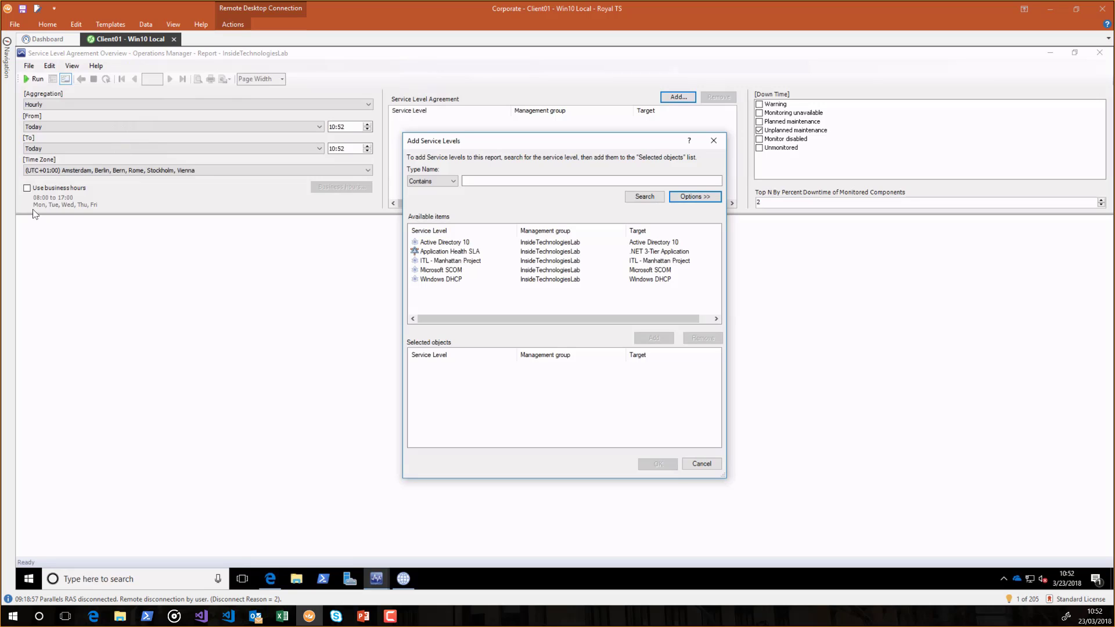
pyautogui.doubleClick(462, 262)
pyautogui.click(658, 465)
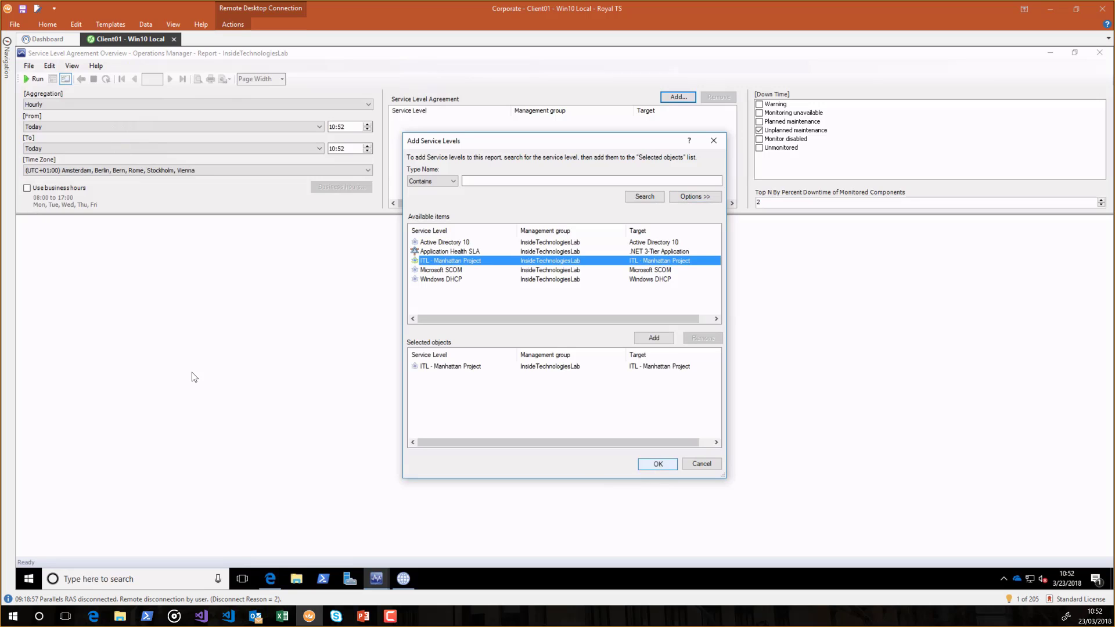
# Step: Set the report start to Sunday this week and run it
pyautogui.click(71, 125)
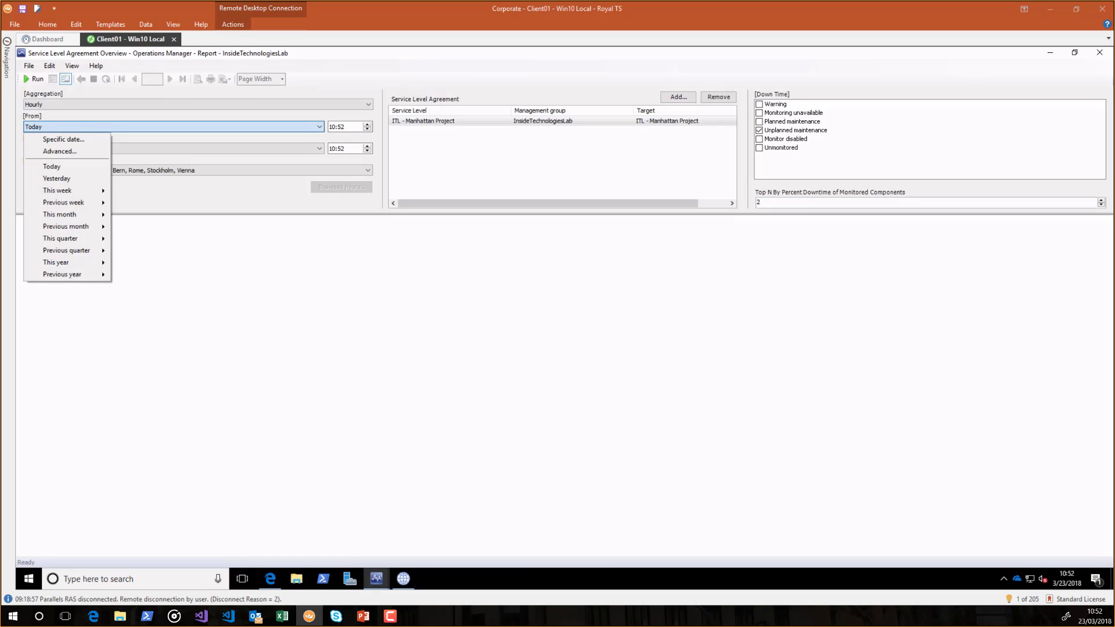
pyautogui.moveTo(96, 192)
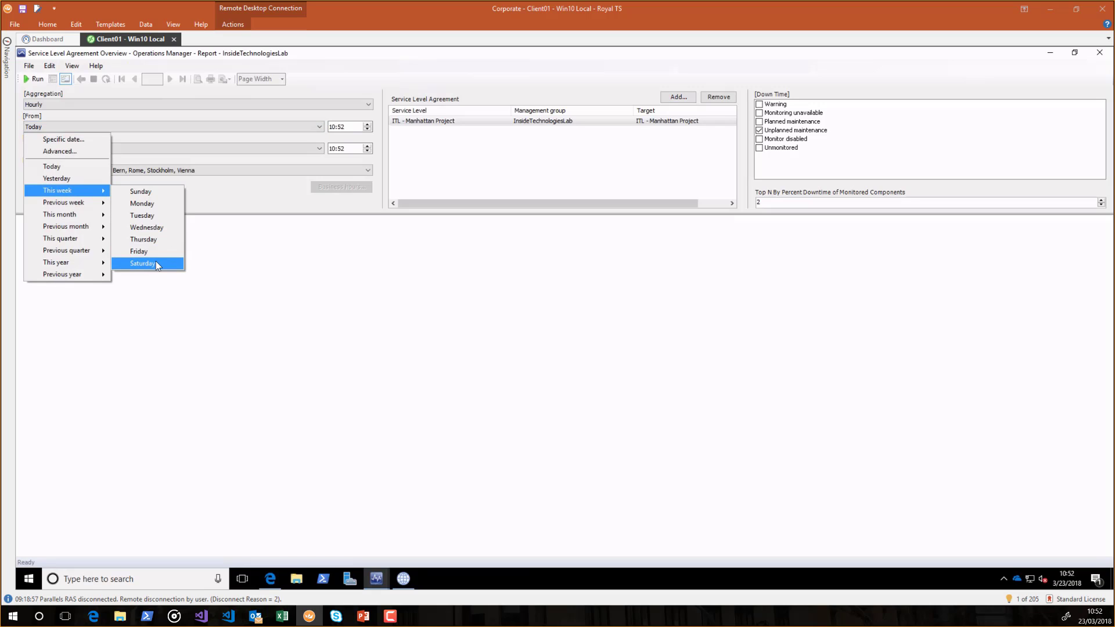
pyautogui.click(156, 190)
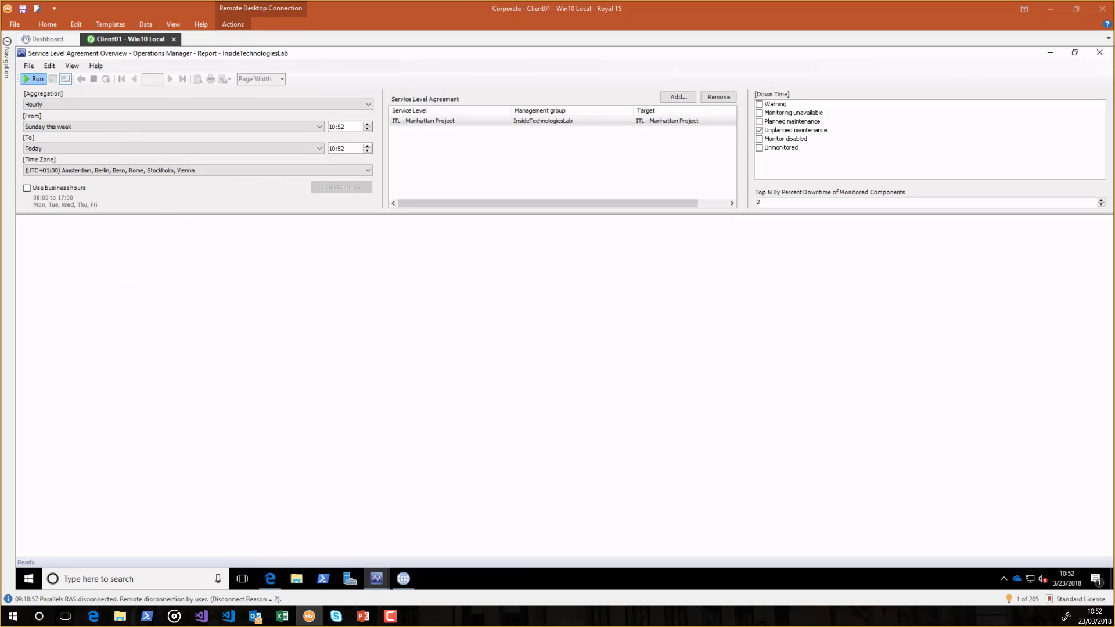
pyautogui.click(34, 79)
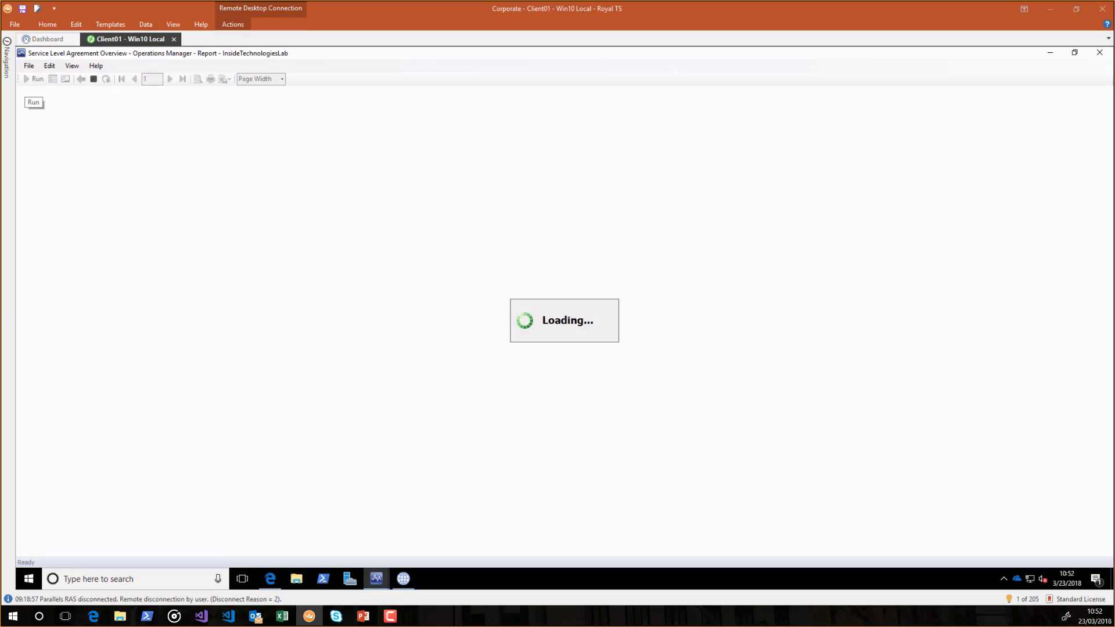